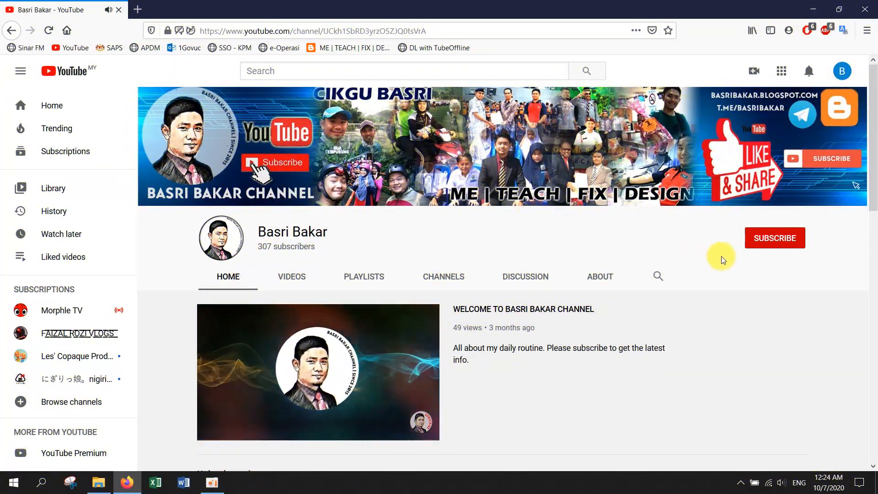
# - Subscribe to the channel and set its notification bell to All
pyautogui.click(765, 246)
pyautogui.click(796, 241)
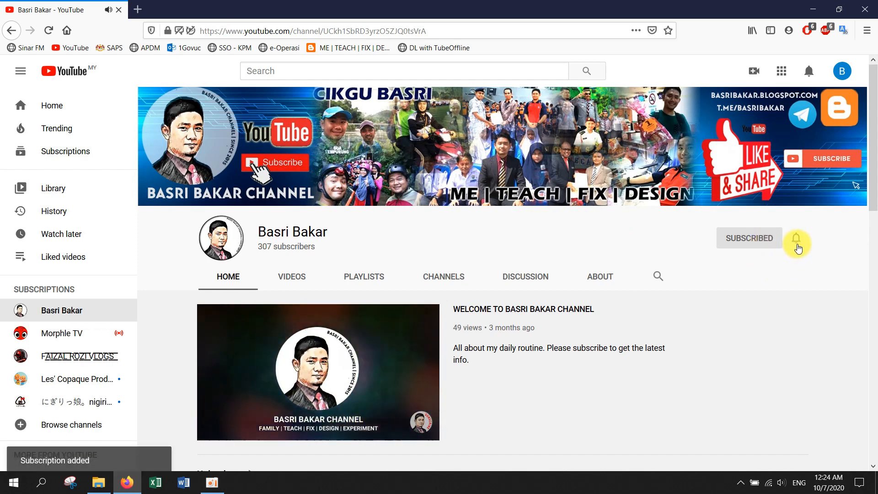
pyautogui.click(784, 264)
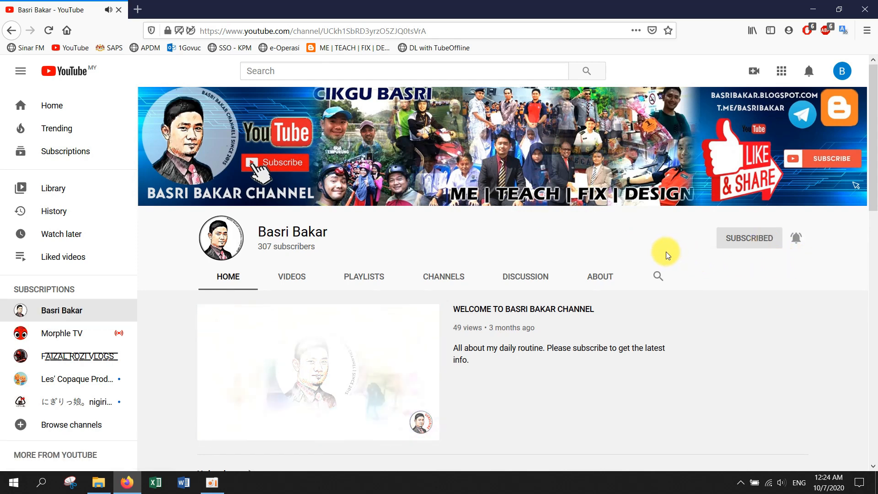
# - Scroll down through the channel page and back up
pyautogui.scroll(-1, 665, 251)
pyautogui.scroll(-3, 666, 251)
pyautogui.scroll(-2, 665, 252)
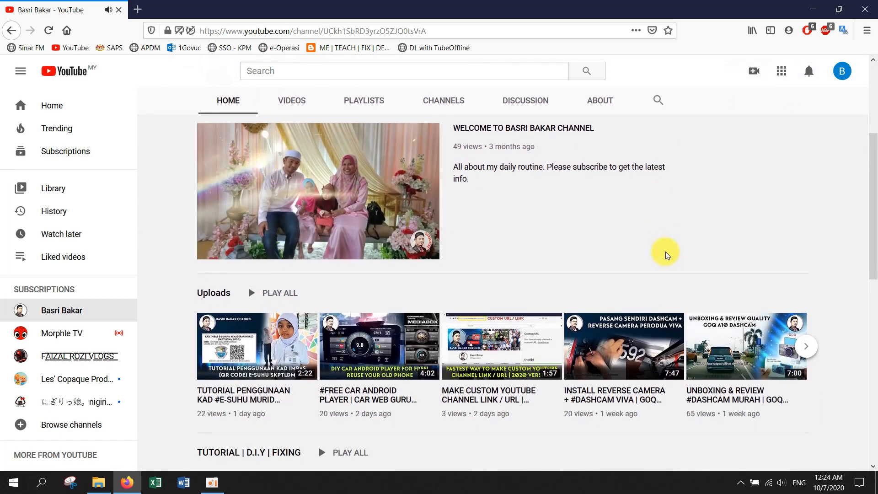
pyautogui.scroll(-3, 665, 255)
pyautogui.scroll(-3, 666, 255)
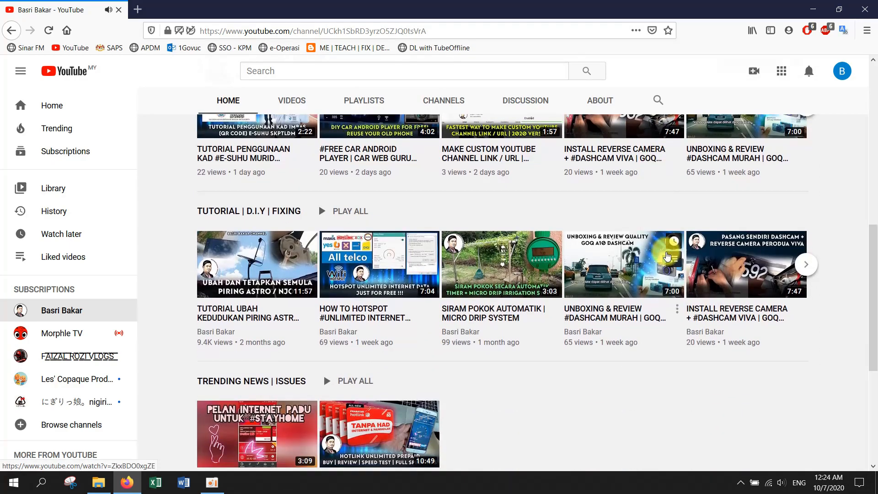
pyautogui.scroll(10, 666, 256)
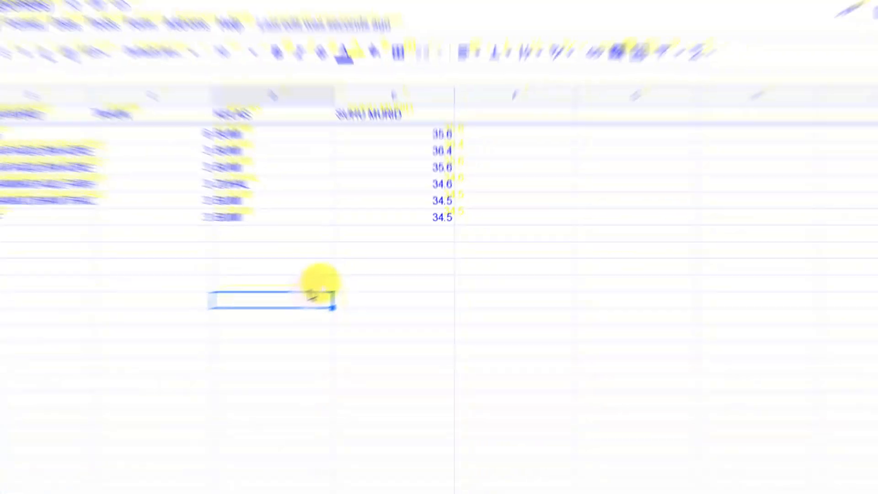
pyautogui.click(259, 488)
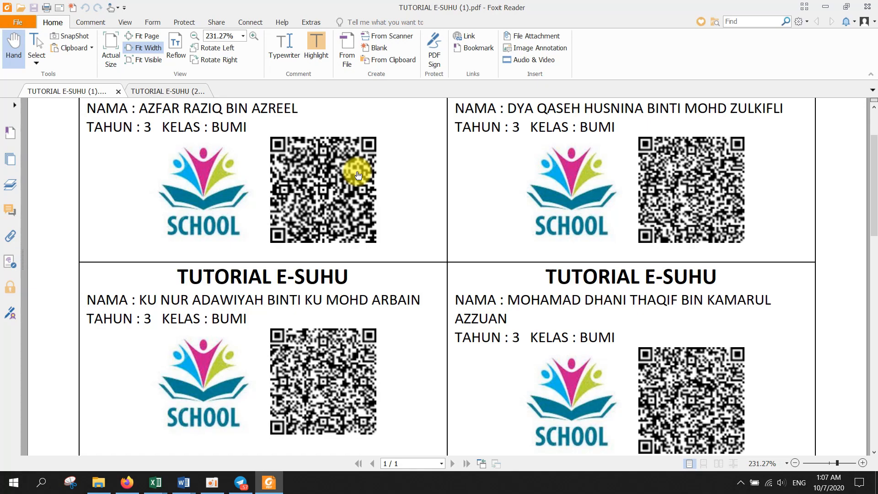
pyautogui.click(171, 91)
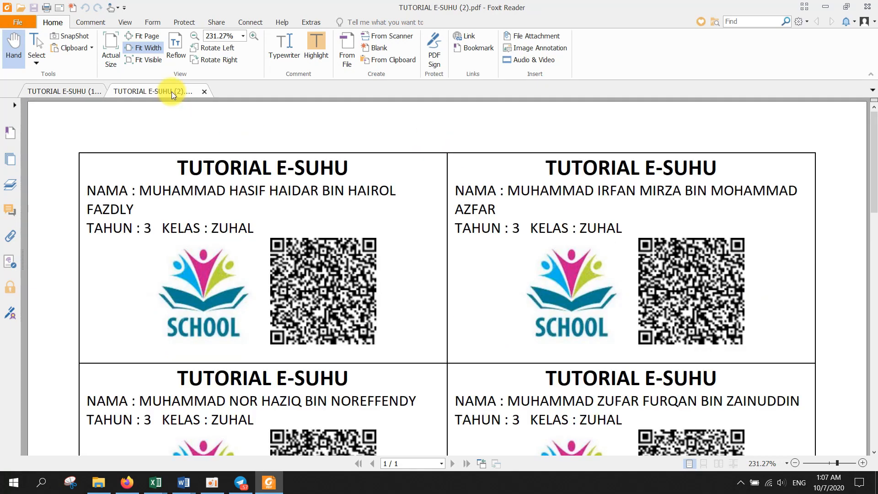
pyautogui.click(76, 91)
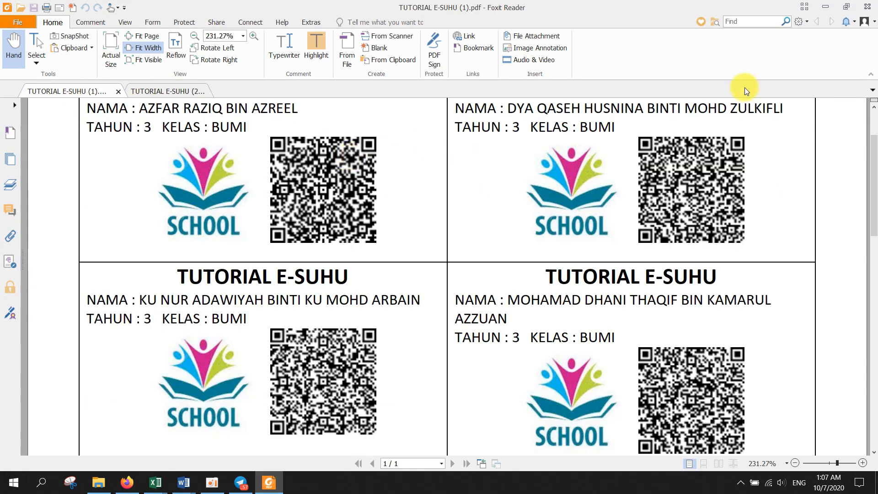
pyautogui.click(832, 7)
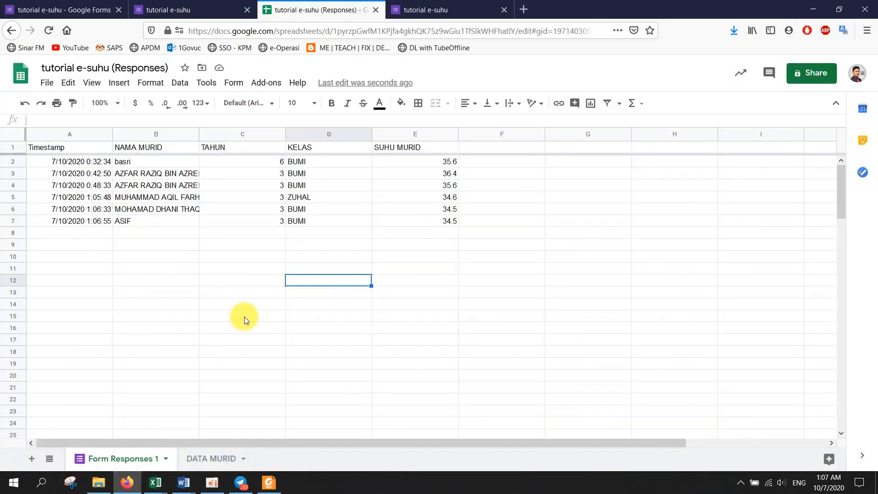
# - Close the form's prefill page and view the collected responses in the form editor
pyautogui.click(189, 9)
pyautogui.click(75, 9)
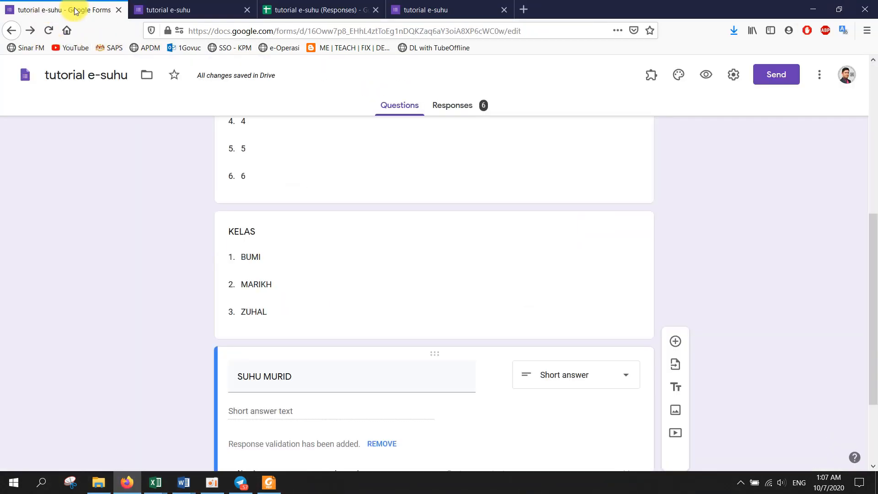
pyautogui.click(247, 10)
pyautogui.scroll(7, 337, 243)
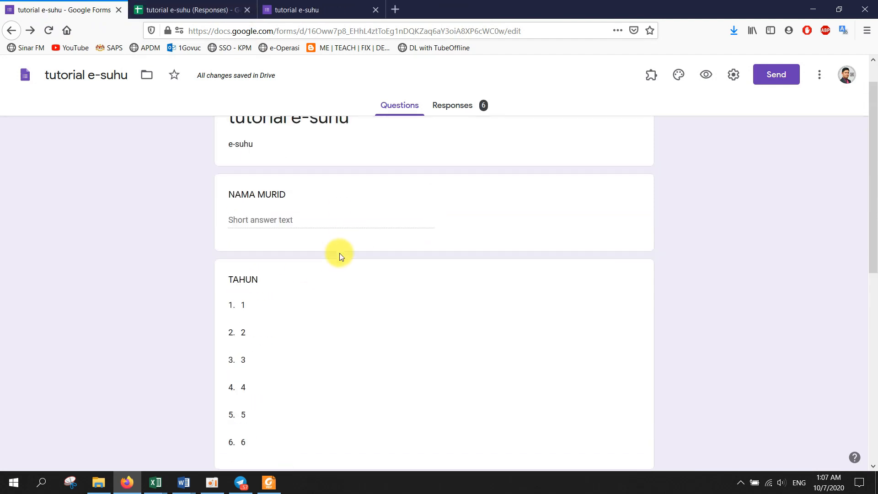
pyautogui.click(452, 108)
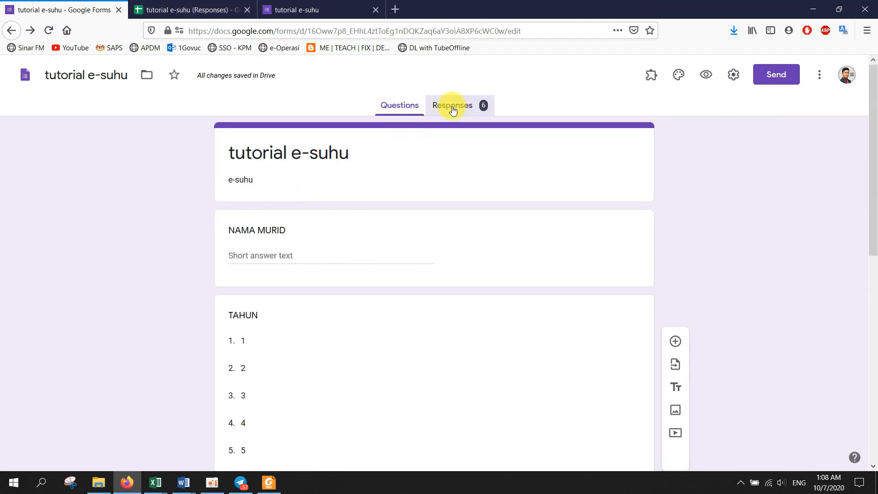
# - Switch to the responses spreadsheet and close the leftover tutorial e-suhu page
pyautogui.click(181, 9)
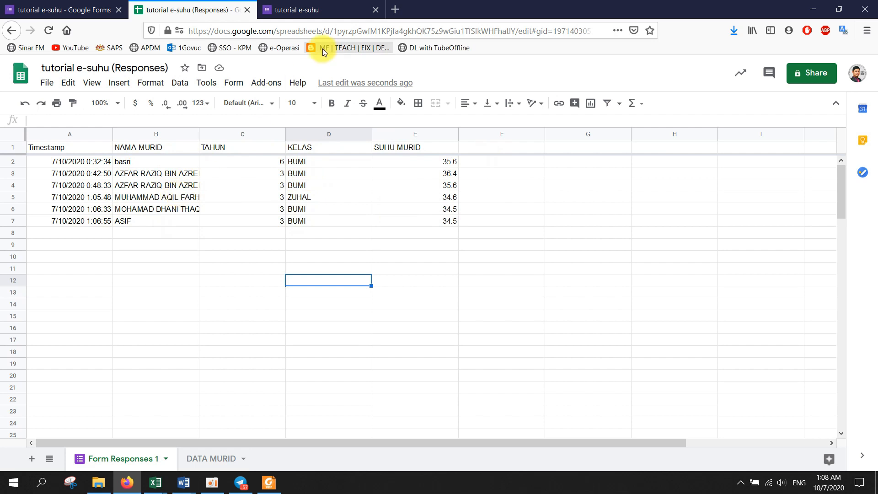
pyautogui.click(374, 9)
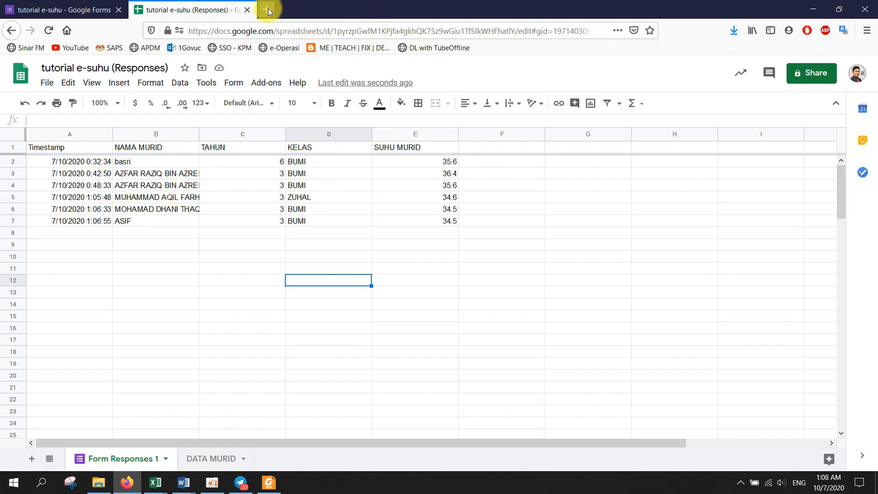
pyautogui.click(268, 9)
# - Search the web for 'DATA STUDIO' and open Google Data Studio via Start for free
pyautogui.click(357, 176)
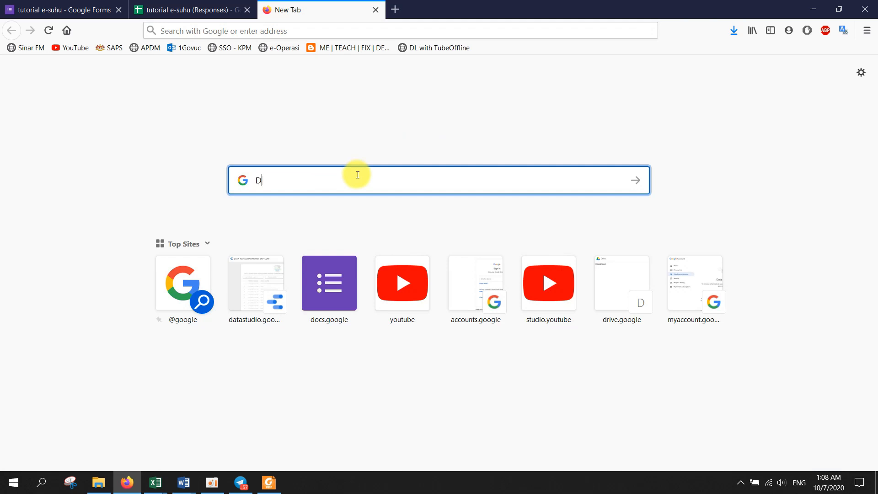
pyautogui.write('DATA STUDIO')
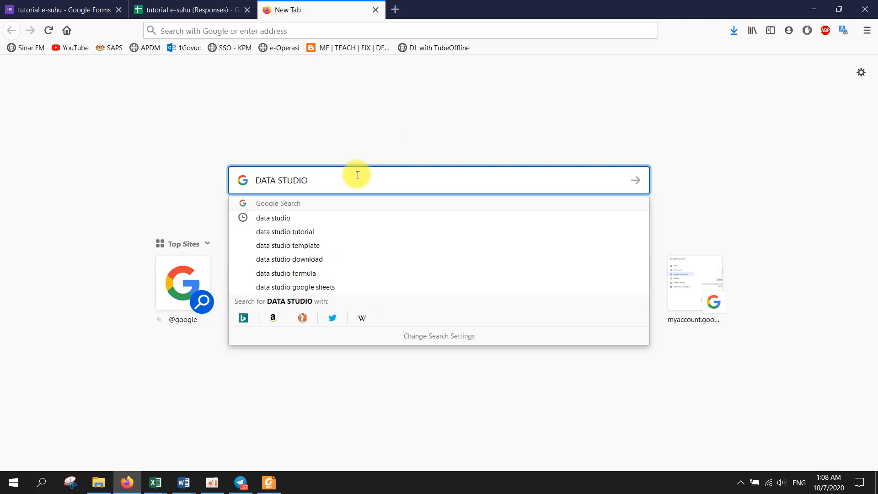
pyautogui.press('Return')
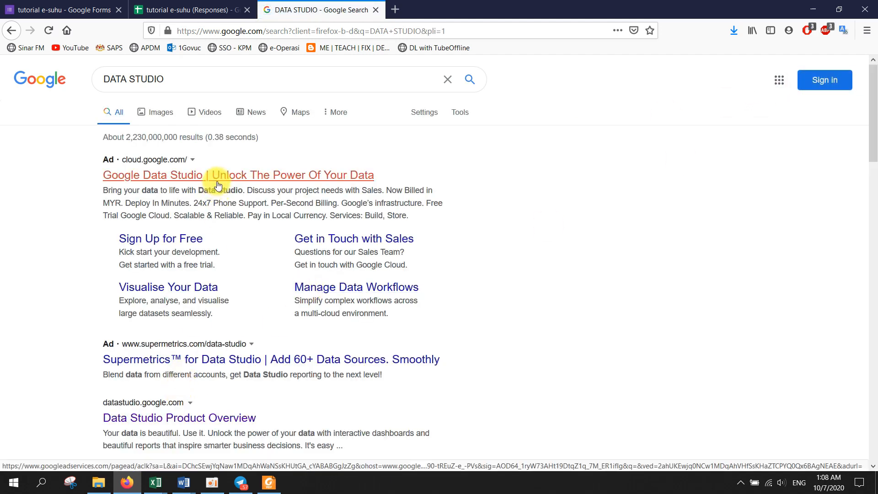
pyautogui.click(219, 177)
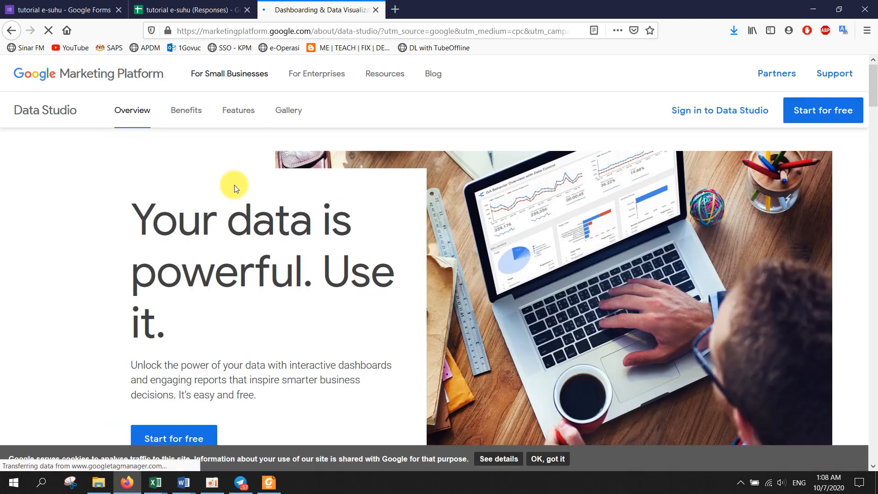
pyautogui.click(199, 439)
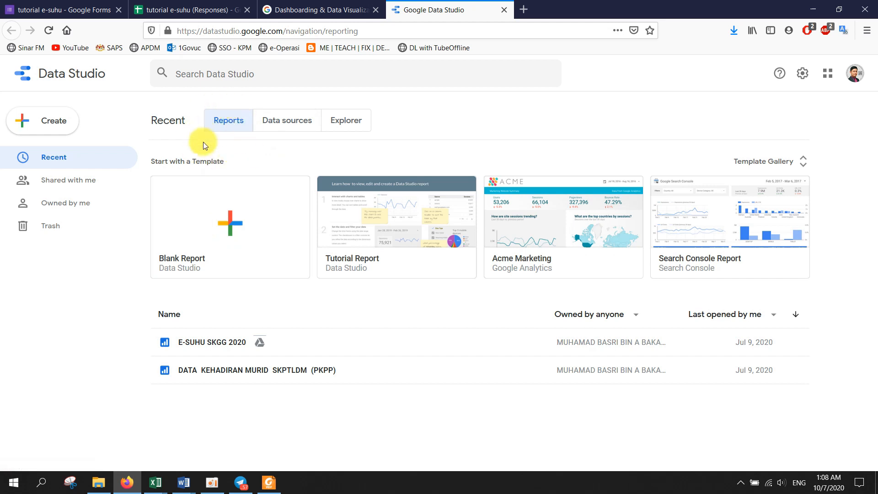
# - Confirm the signed-in account and start a new blank report
pyautogui.click(855, 75)
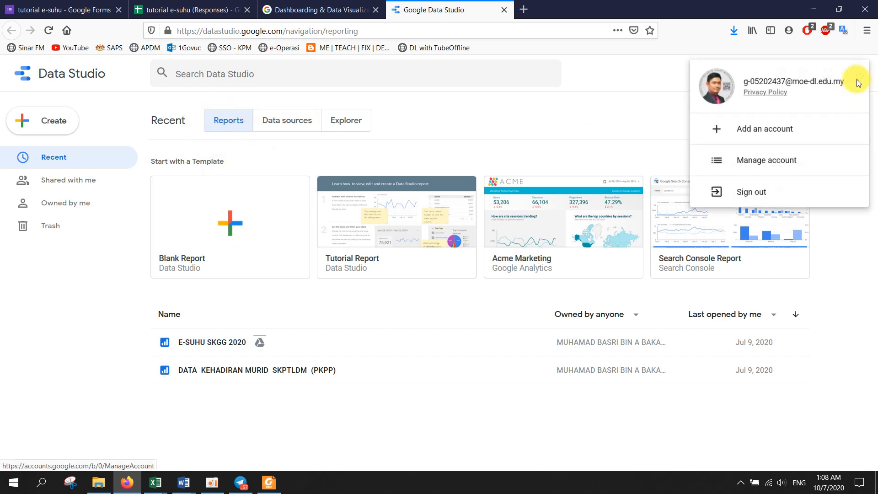
pyautogui.click(167, 10)
pyautogui.click(432, 10)
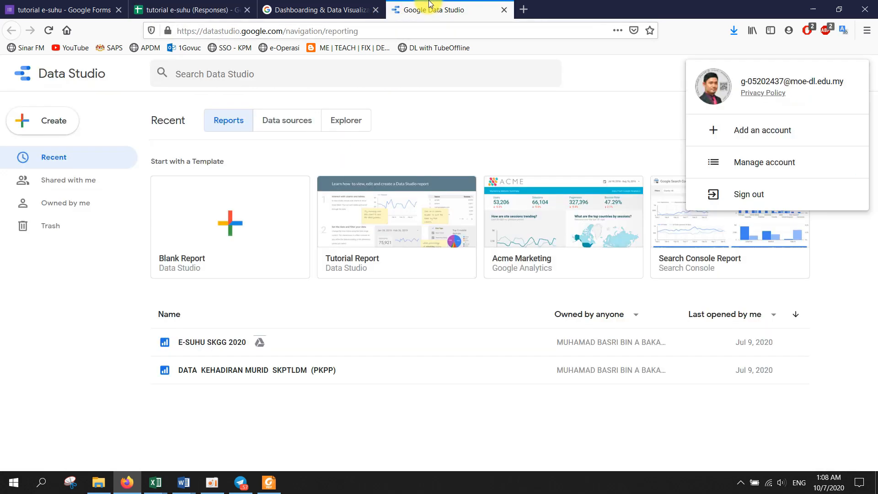
pyautogui.click(221, 152)
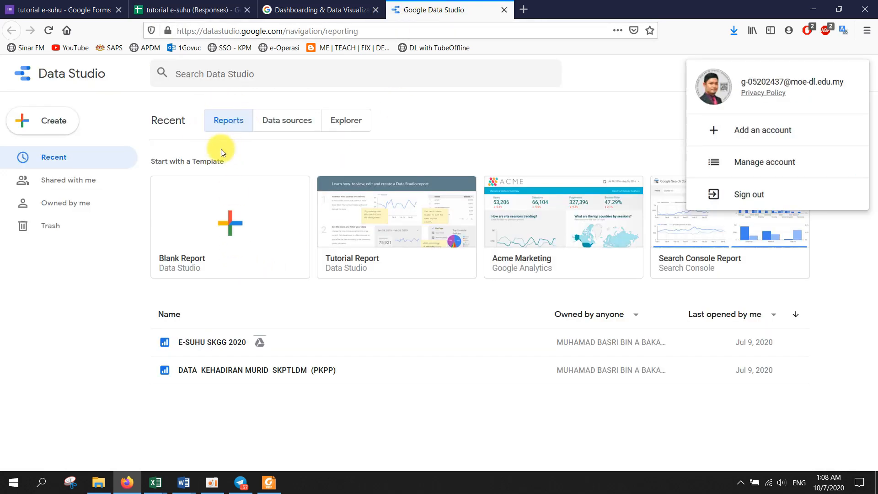
pyautogui.click(231, 227)
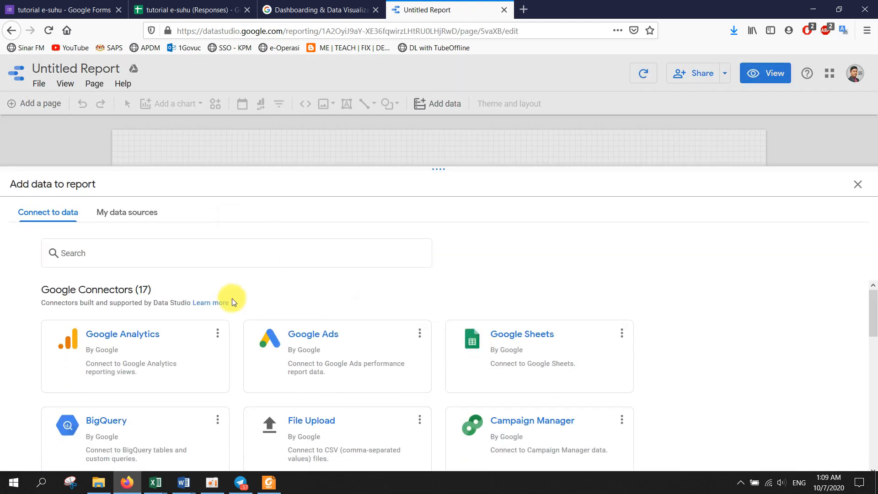
# - Connect the report to the Form Responses 1 sheet of tutorial e-suhu (Responses)
pyautogui.click(555, 338)
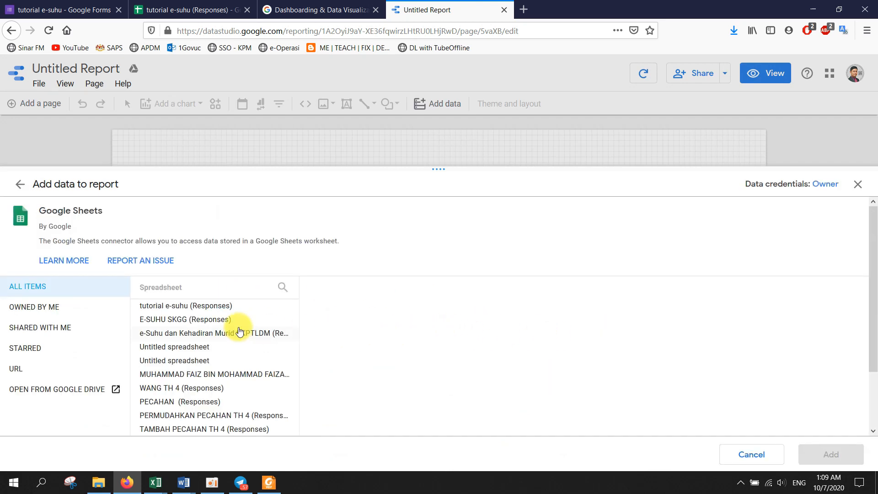
pyautogui.click(176, 311)
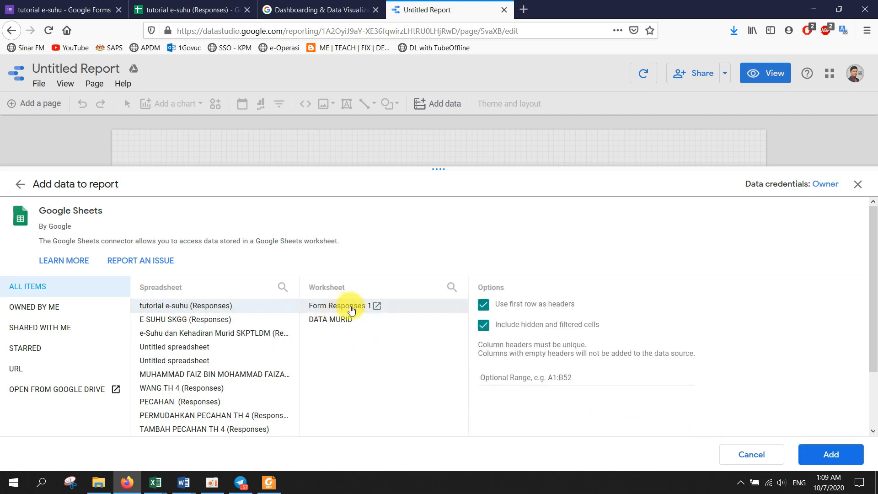
pyautogui.click(186, 6)
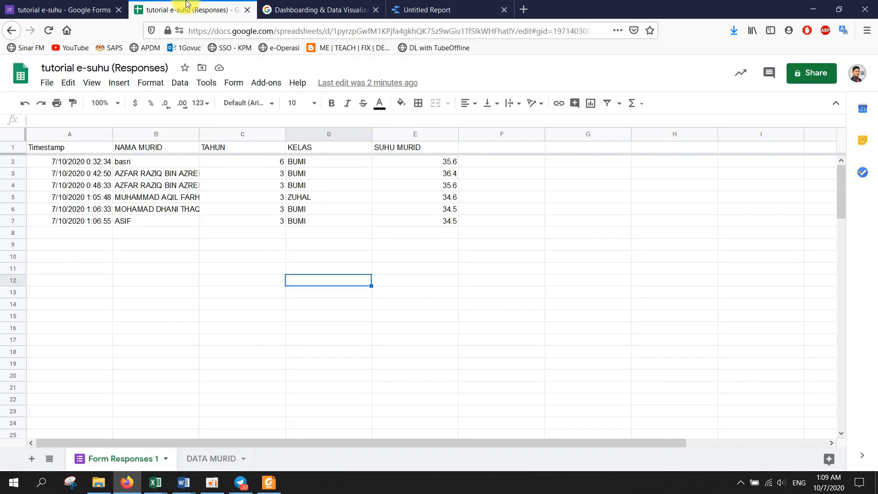
pyautogui.click(450, 7)
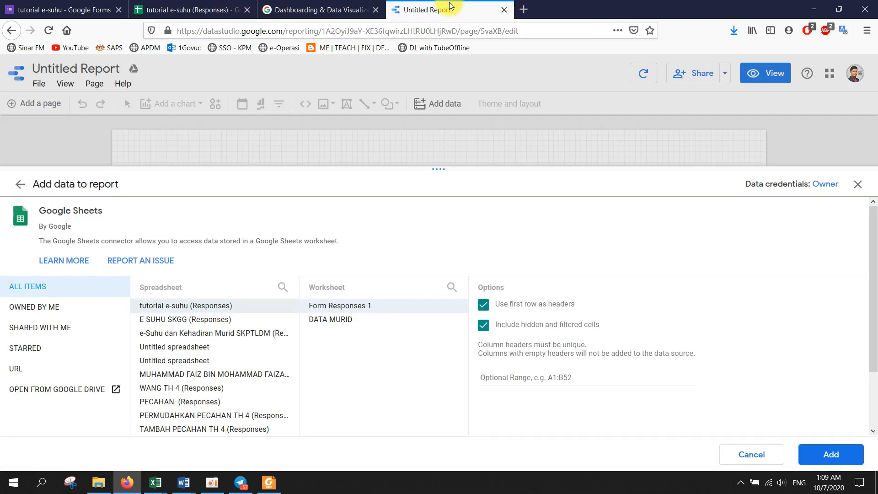
pyautogui.click(831, 455)
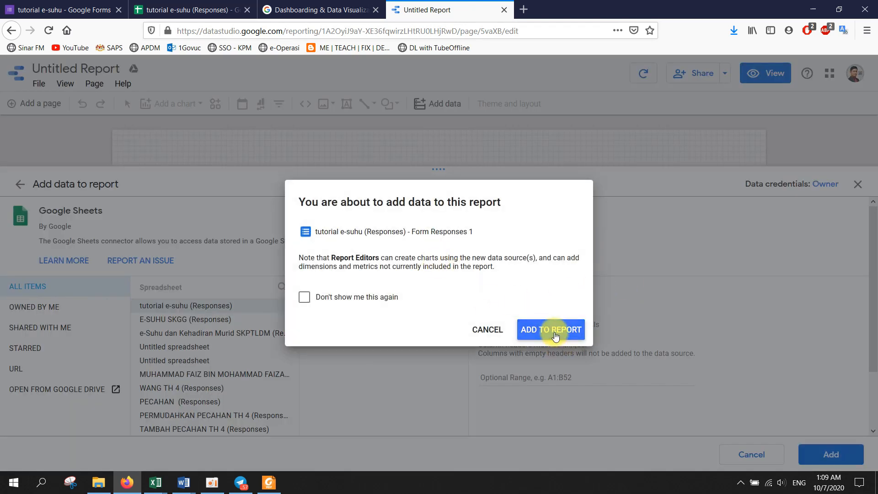
pyautogui.click(555, 334)
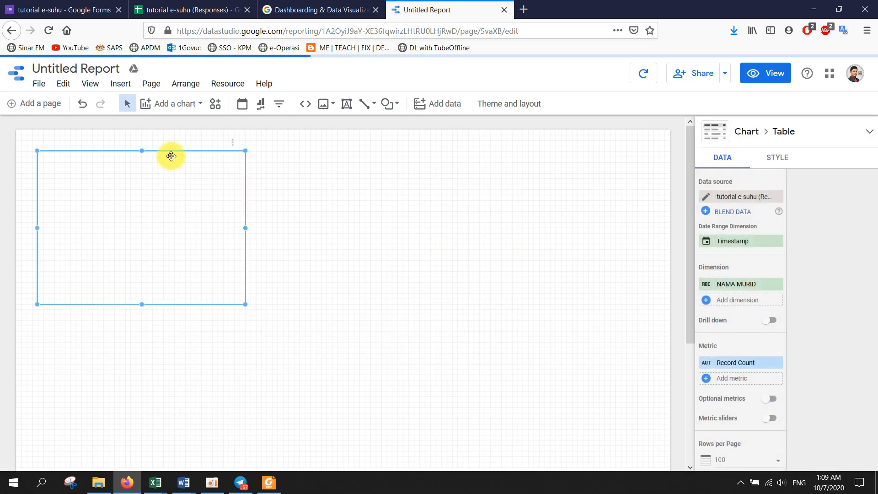
# - Move the NAMA MURID table lower and to the right on the canvas
pyautogui.moveTo(172, 153); pyautogui.dragTo(191, 196)
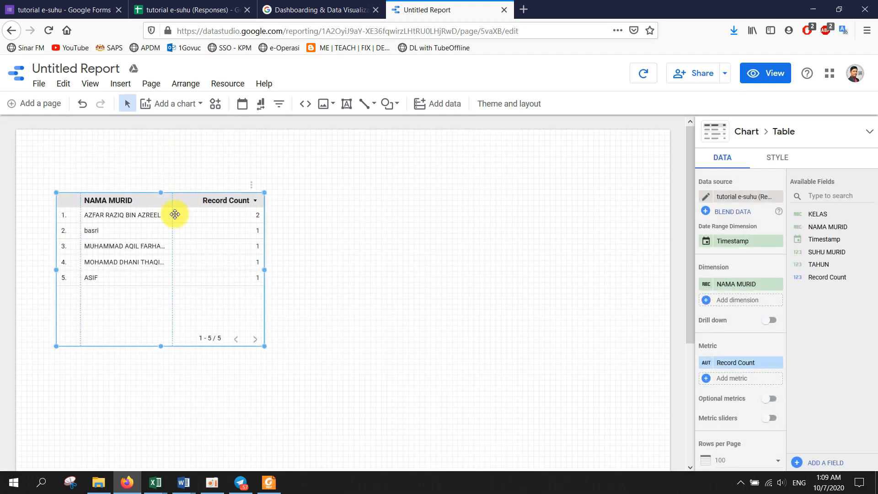
pyautogui.click(180, 9)
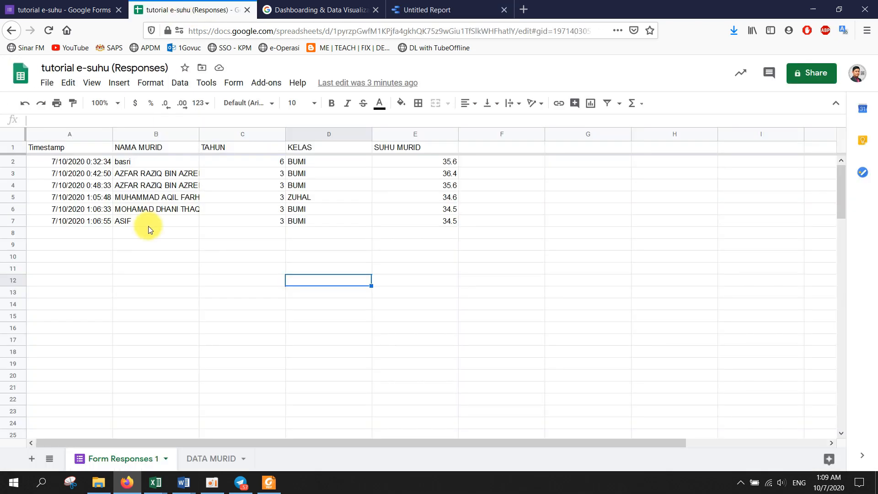
pyautogui.click(402, 10)
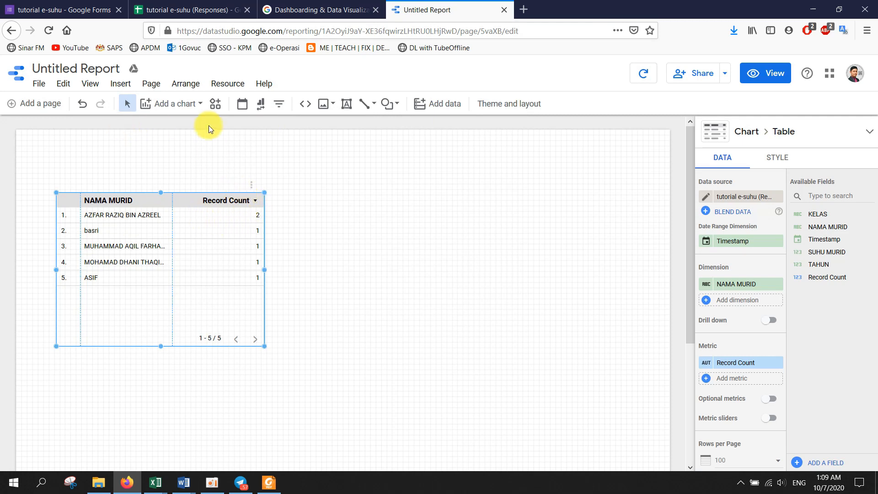
pyautogui.click(213, 483)
pyautogui.click(212, 483)
# - Add a 'TUTORIAL E-SUHU 2020' text box above the table at 20px, centre-aligned
pyautogui.click(344, 109)
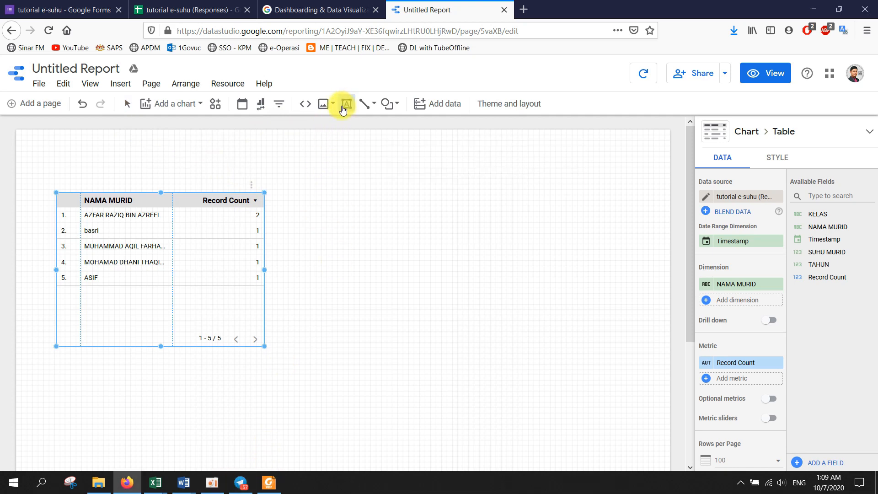
pyautogui.click(190, 139)
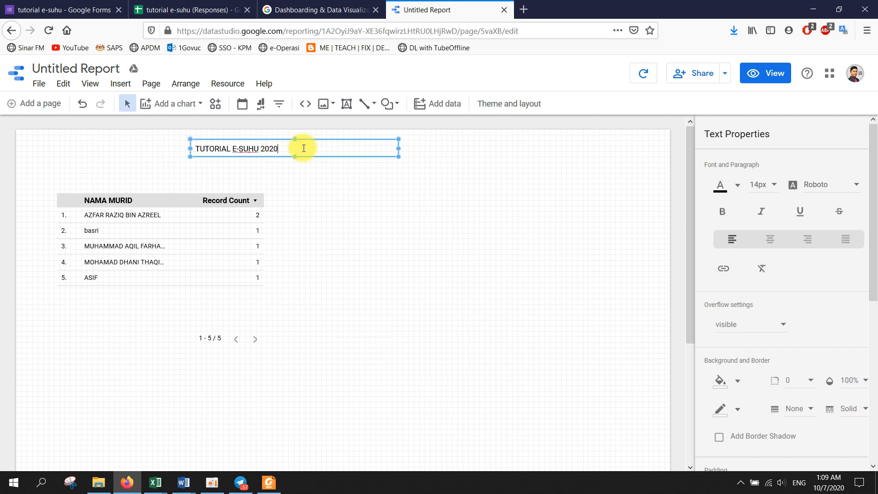
pyautogui.click(771, 183)
pyautogui.click(764, 266)
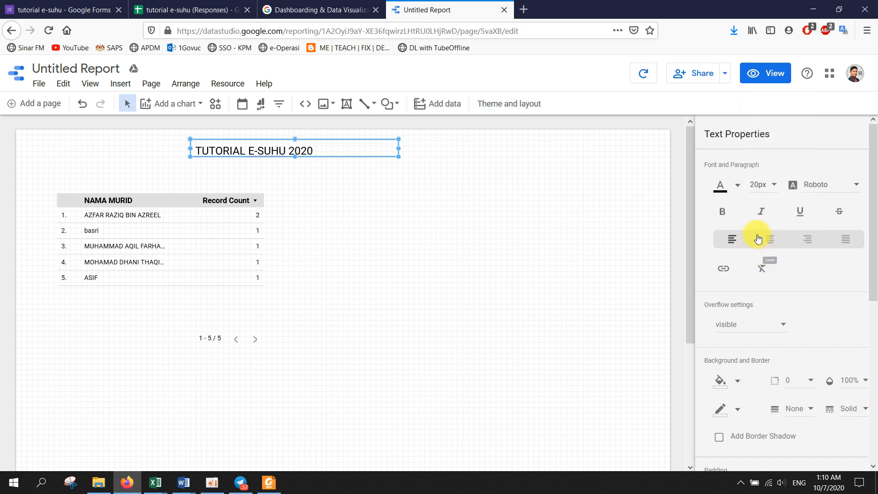
pyautogui.click(771, 243)
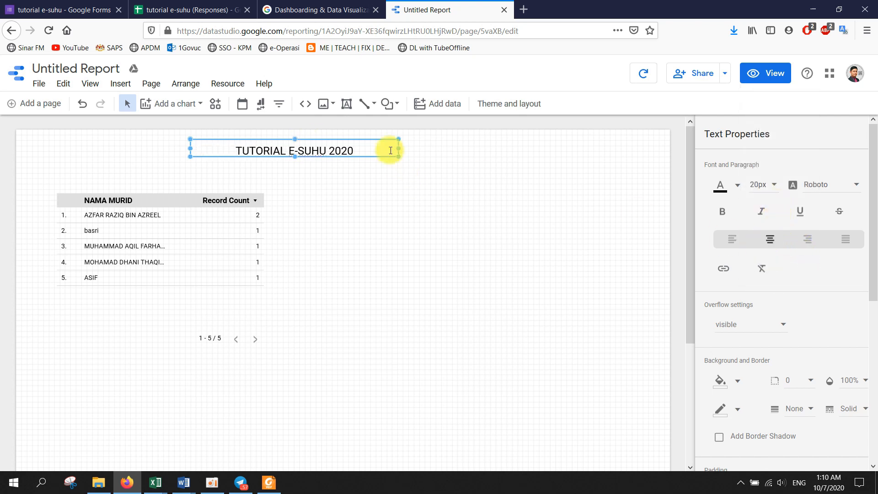
pyautogui.click(410, 185)
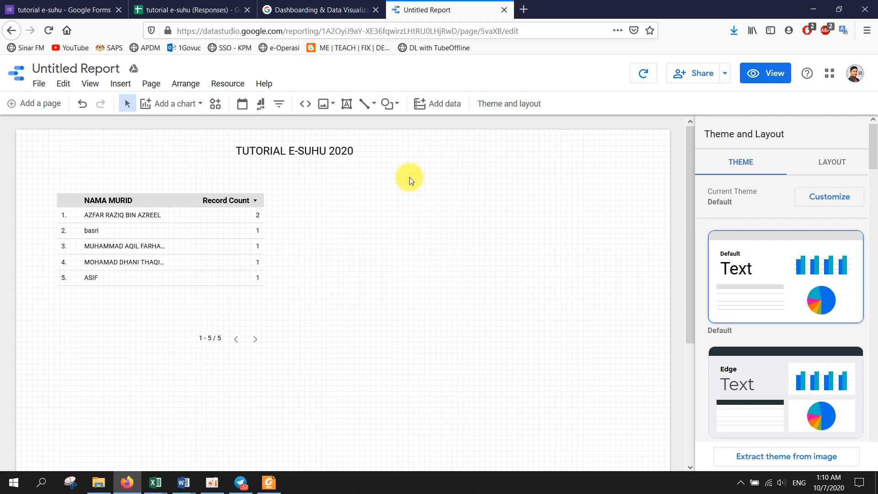
# - Set the current page's canvas size to Screen (16:9) - Portrait, 768 x 1366 px
pyautogui.click(149, 83)
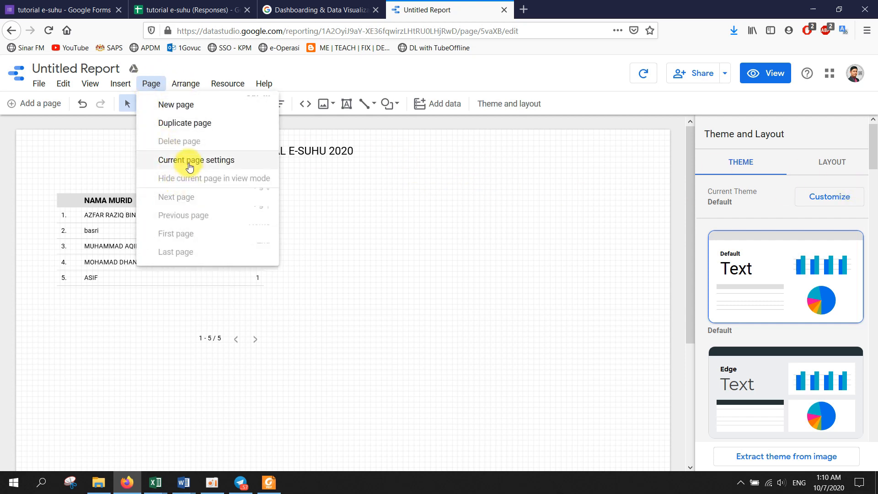
pyautogui.click(190, 160)
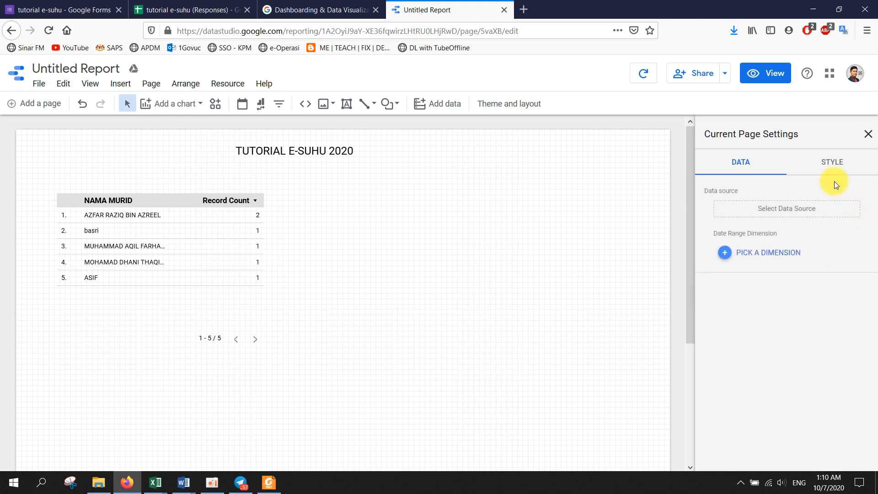
pyautogui.click(827, 165)
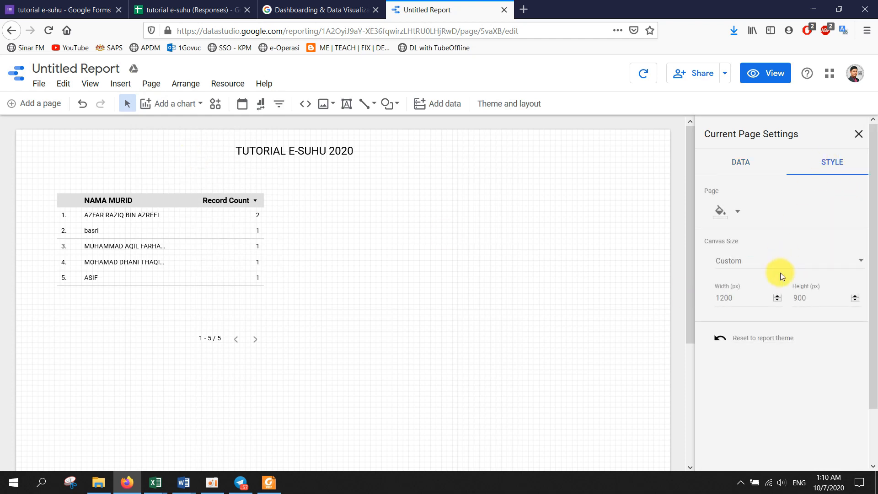
pyautogui.scroll(-2, 780, 273)
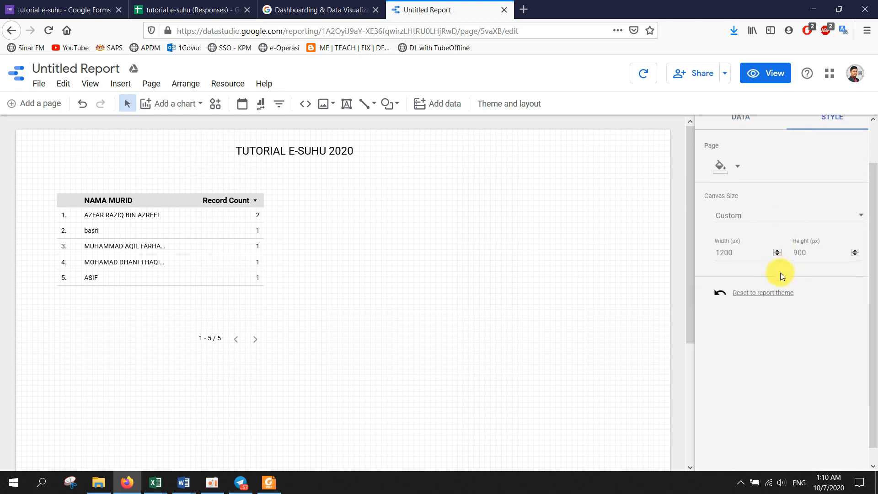
pyautogui.click(798, 214)
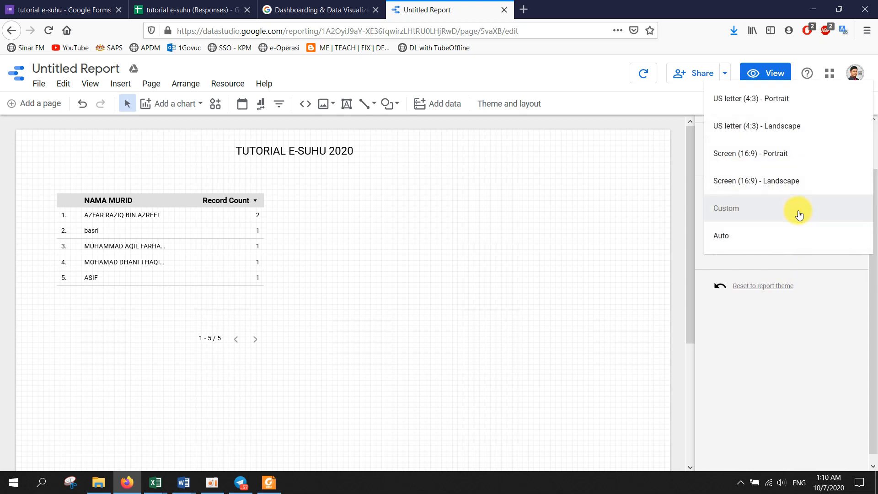
pyautogui.click(769, 156)
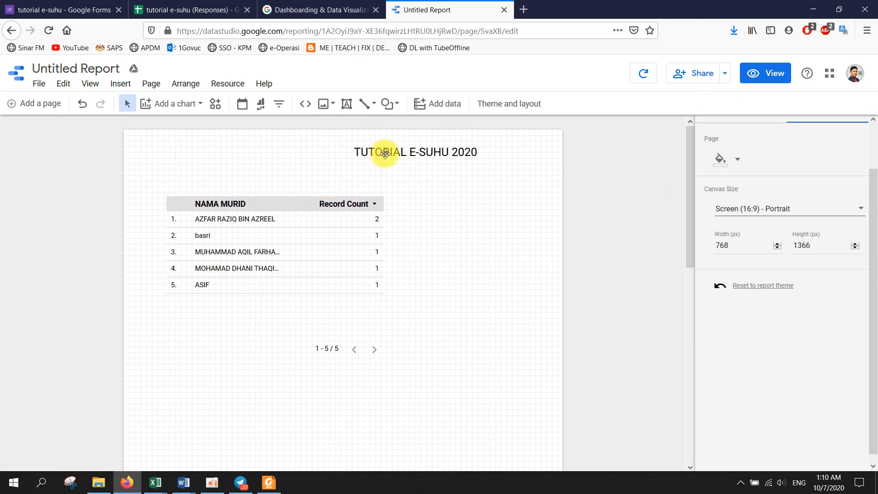
# - Move the title to the left edge, widen it to the right edge, and lower it slightly
pyautogui.moveTo(378, 151); pyautogui.dragTo(223, 148)
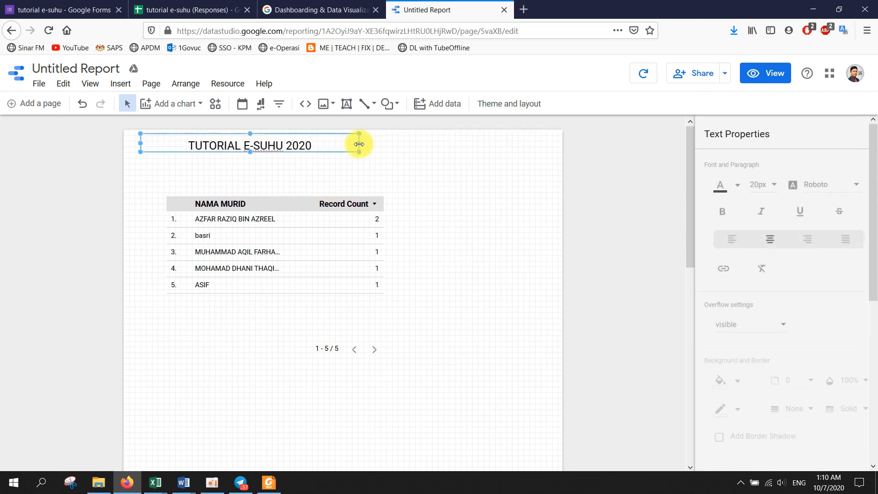
pyautogui.moveTo(357, 143); pyautogui.dragTo(550, 149)
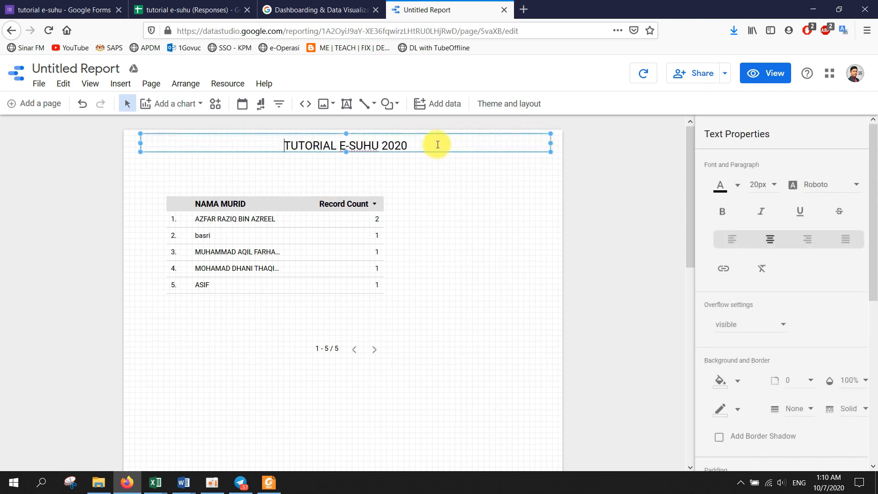
pyautogui.scroll(-5, 823, 276)
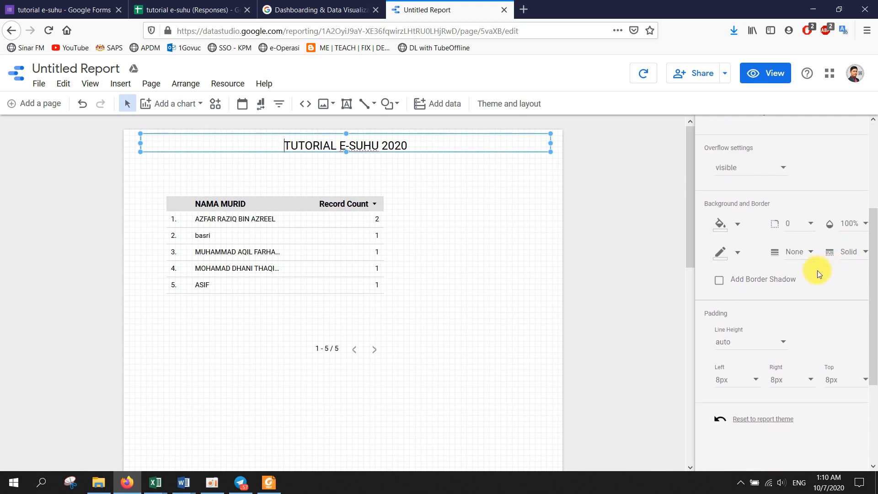
pyautogui.scroll(5, 764, 202)
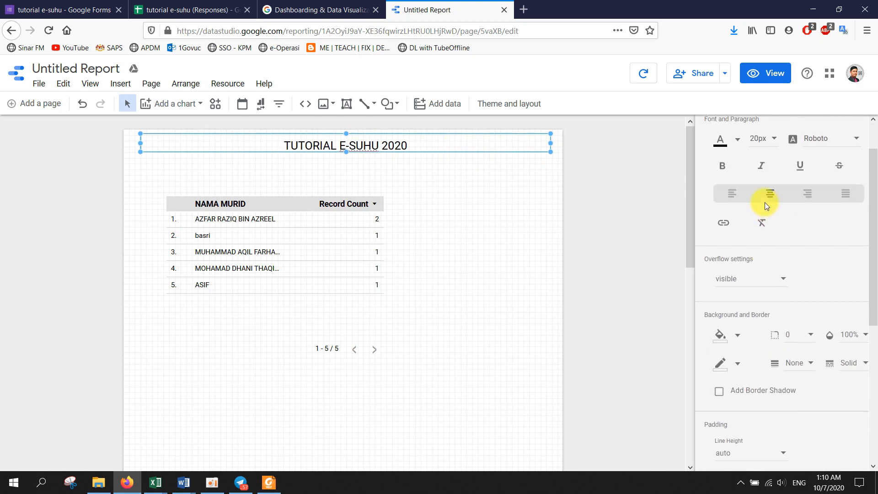
pyautogui.click(362, 164)
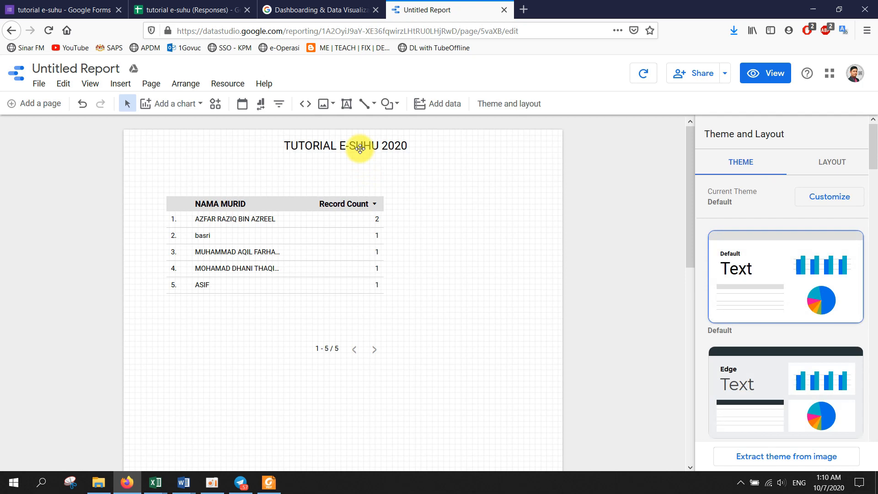
pyautogui.moveTo(360, 147); pyautogui.dragTo(352, 170)
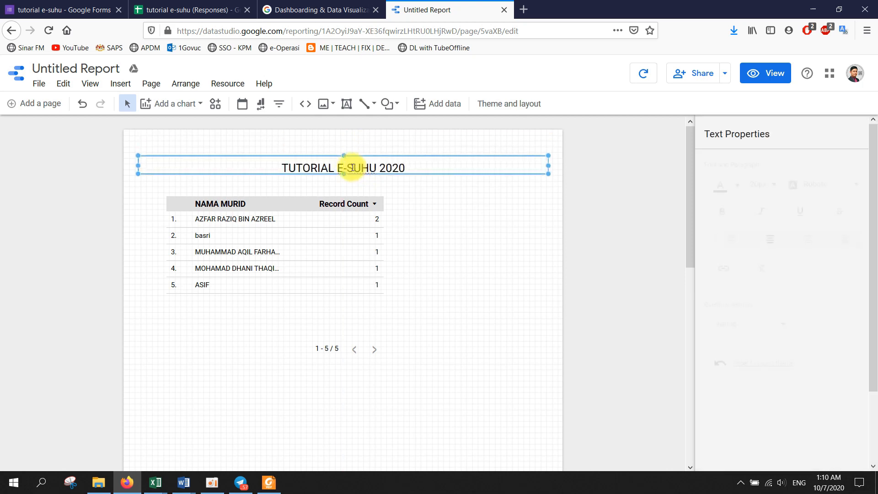
# - Upload LOGO.JPG and place it, resized, centred above the title
pyautogui.click(326, 111)
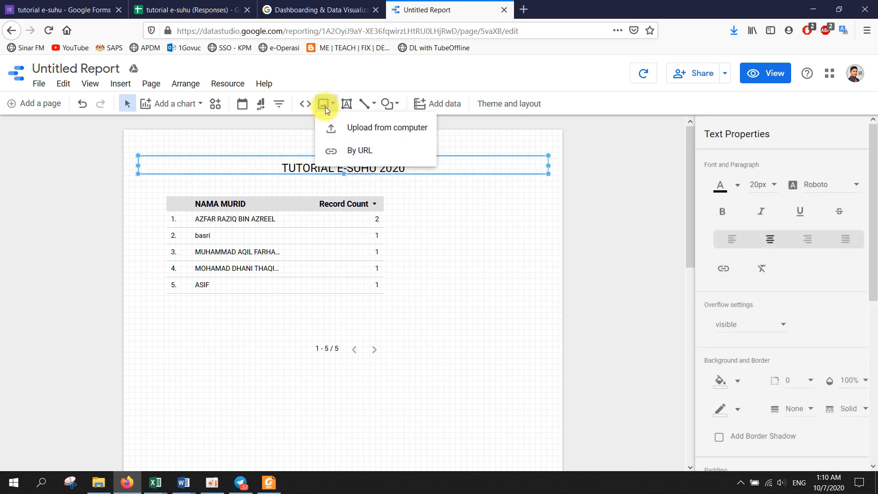
pyautogui.click(341, 122)
pyautogui.doubleClick(265, 111)
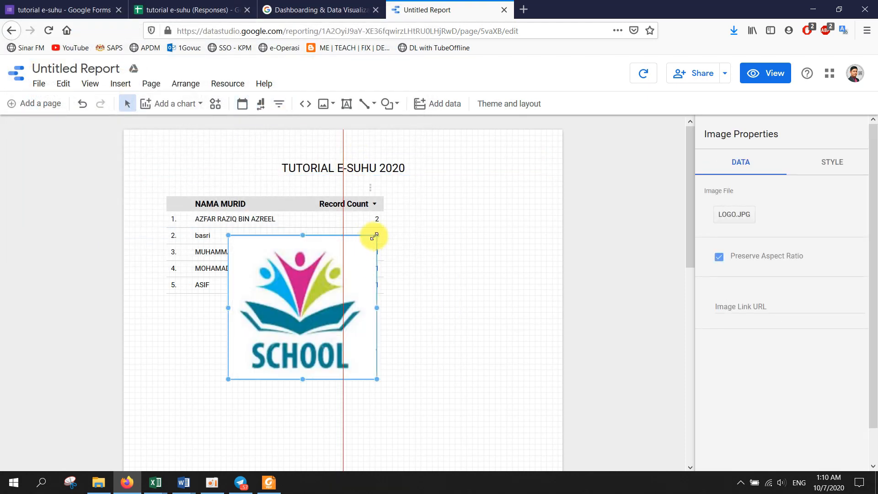
pyautogui.moveTo(373, 235); pyautogui.dragTo(353, 167)
pyautogui.click(293, 168)
# - Move the table under the title and widen it across the page
pyautogui.click(428, 209)
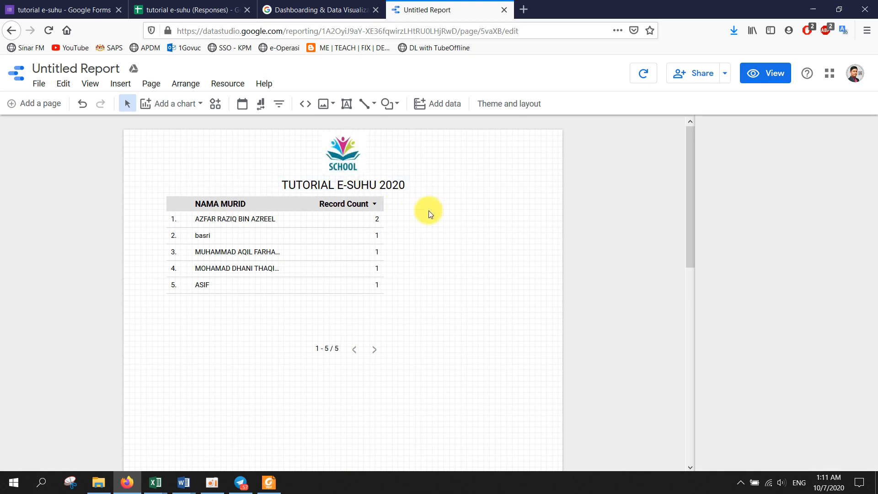
pyautogui.click(214, 207)
pyautogui.moveTo(221, 222); pyautogui.dragTo(193, 247)
pyautogui.moveTo(356, 304); pyautogui.dragTo(552, 314)
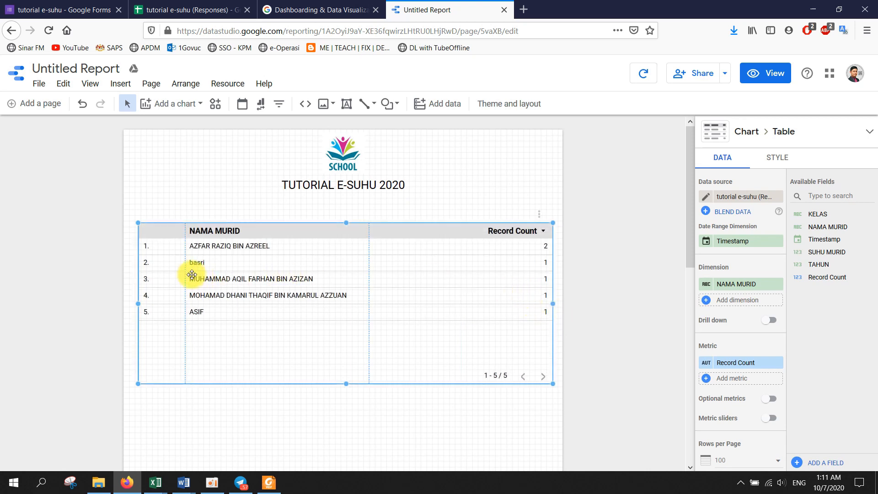
# - Add Timestamp (first), TAHUN and KELAS as table dimensions beside NAMA MURID and Record Count
pyautogui.moveTo(185, 269); pyautogui.dragTo(153, 273)
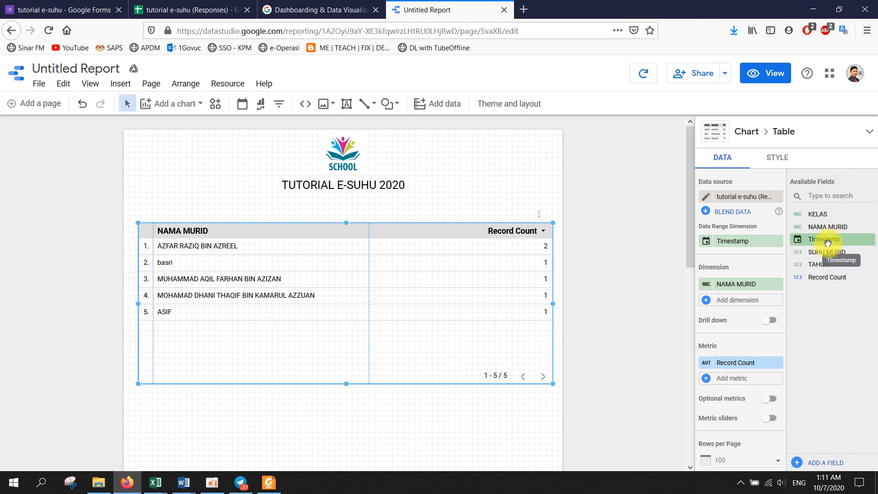
pyautogui.moveTo(827, 242); pyautogui.dragTo(745, 304)
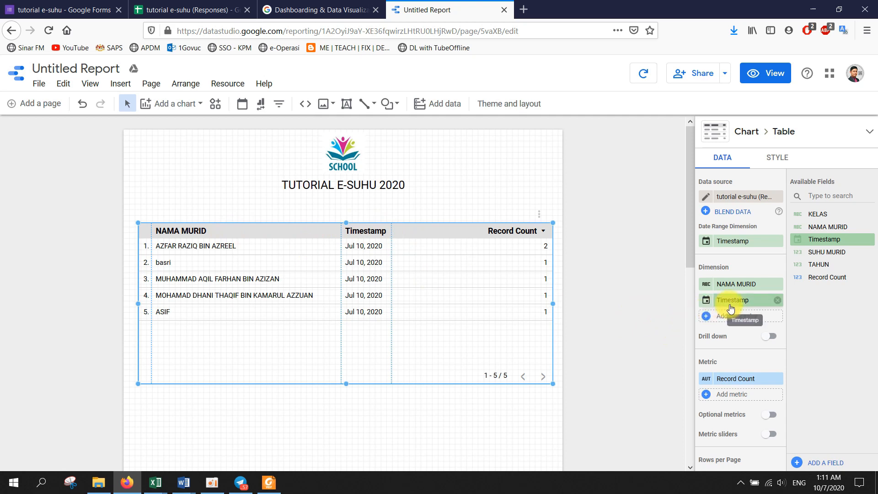
pyautogui.moveTo(731, 300); pyautogui.dragTo(731, 283)
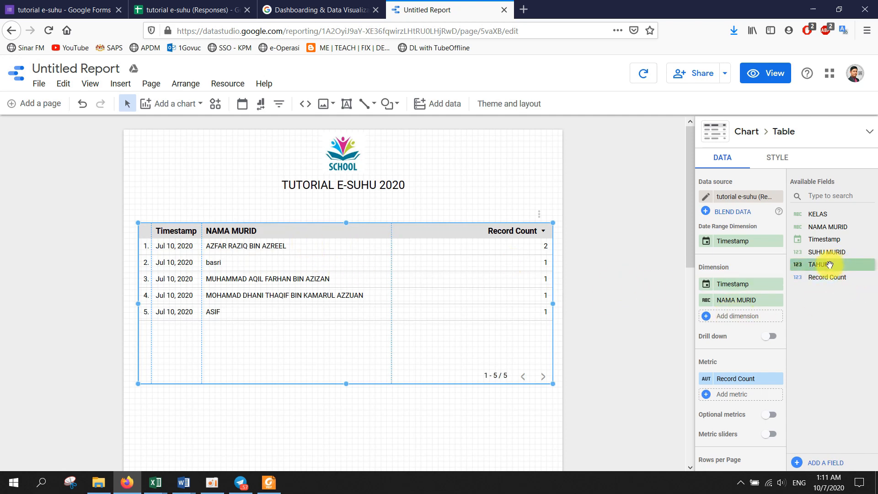
pyautogui.moveTo(829, 264); pyautogui.dragTo(742, 318)
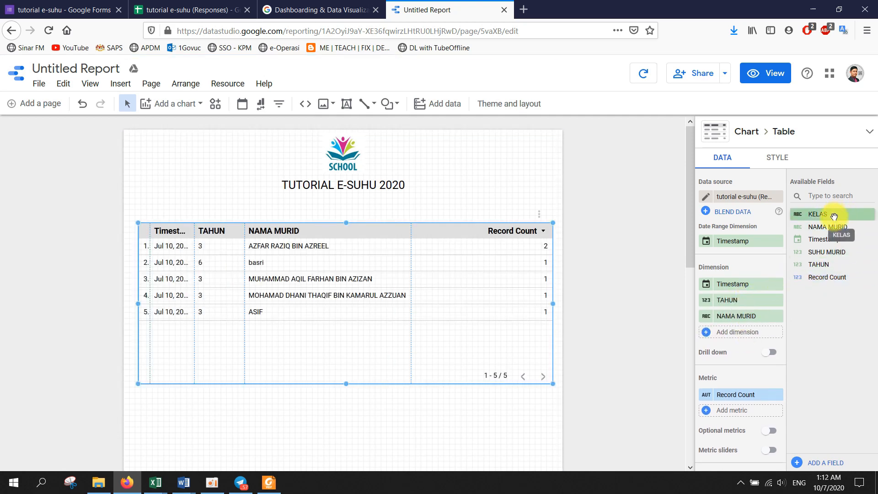
pyautogui.moveTo(834, 215); pyautogui.dragTo(740, 293)
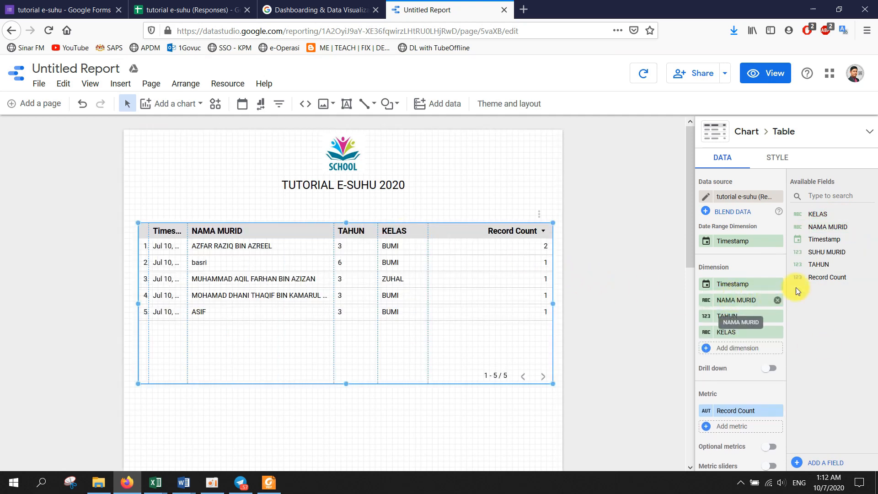
pyautogui.scroll(-2, 731, 364)
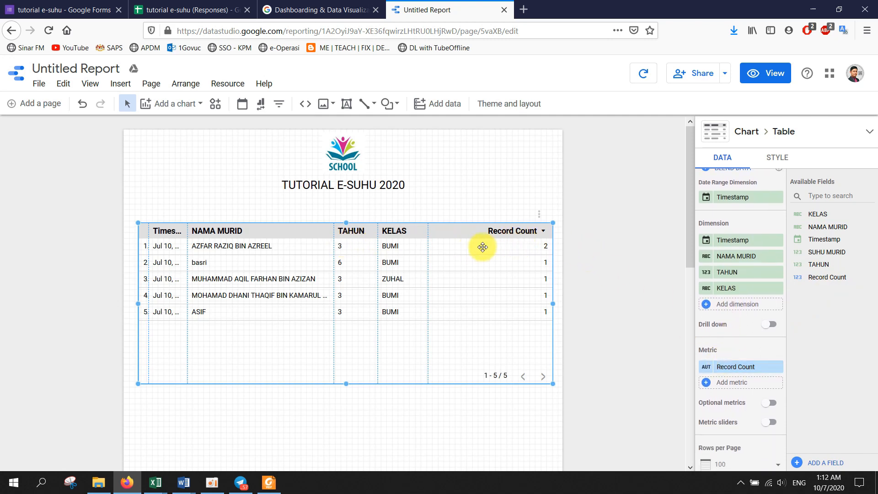
# - Swap the Record Count metric for SUHU MURID, check its aggregation, then remove it
pyautogui.click(747, 372)
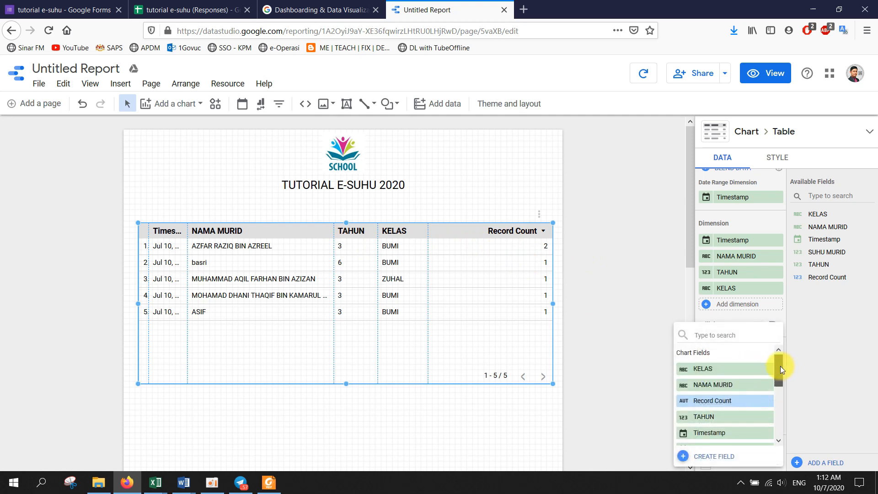
pyautogui.moveTo(780, 366); pyautogui.dragTo(777, 407)
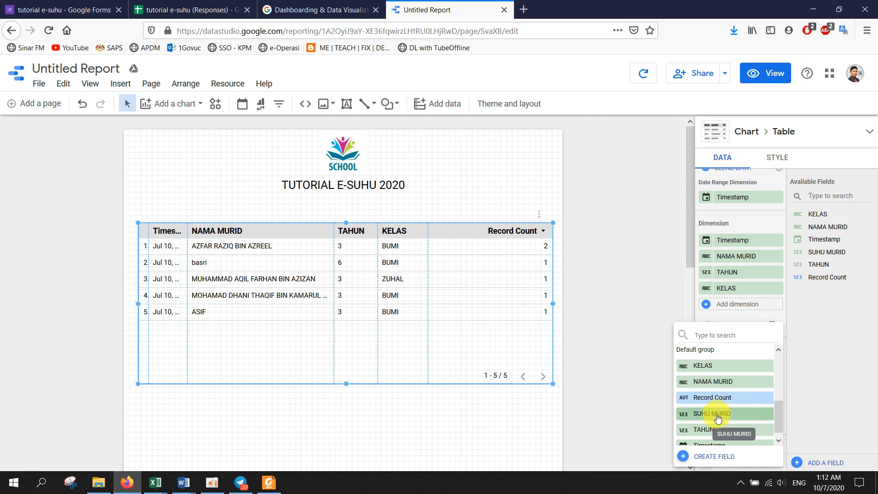
pyautogui.click(717, 415)
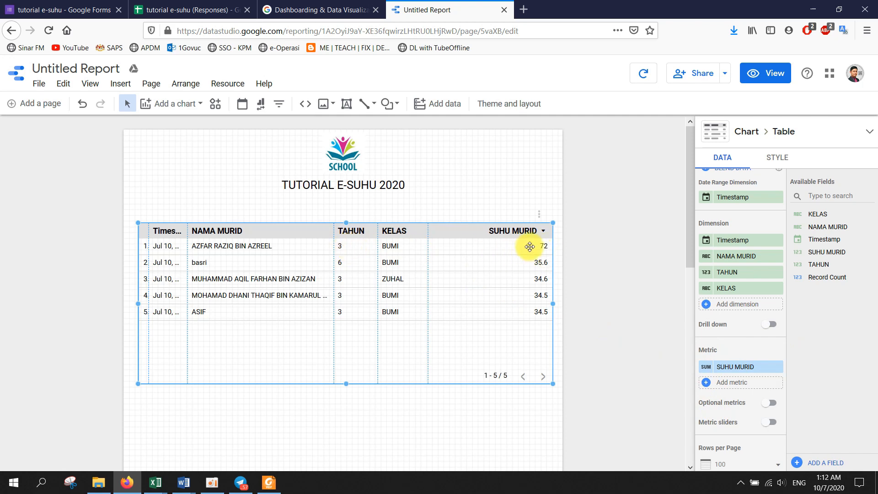
pyautogui.click(707, 366)
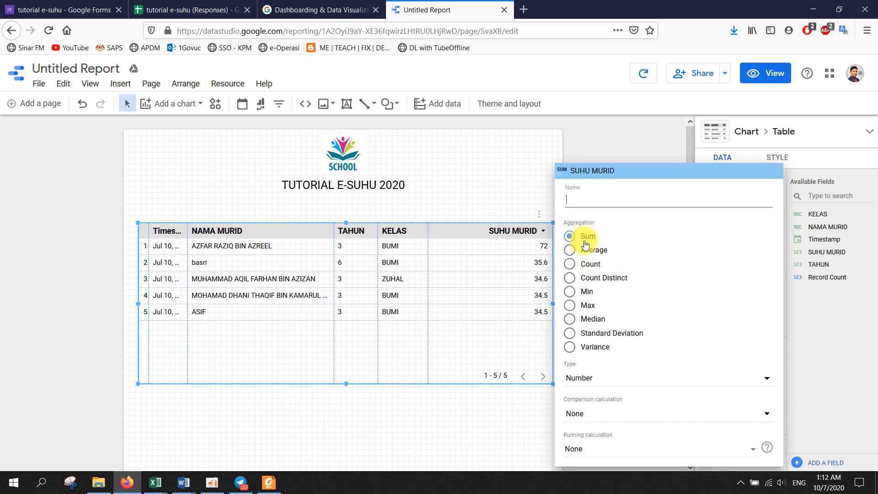
pyautogui.click(872, 371)
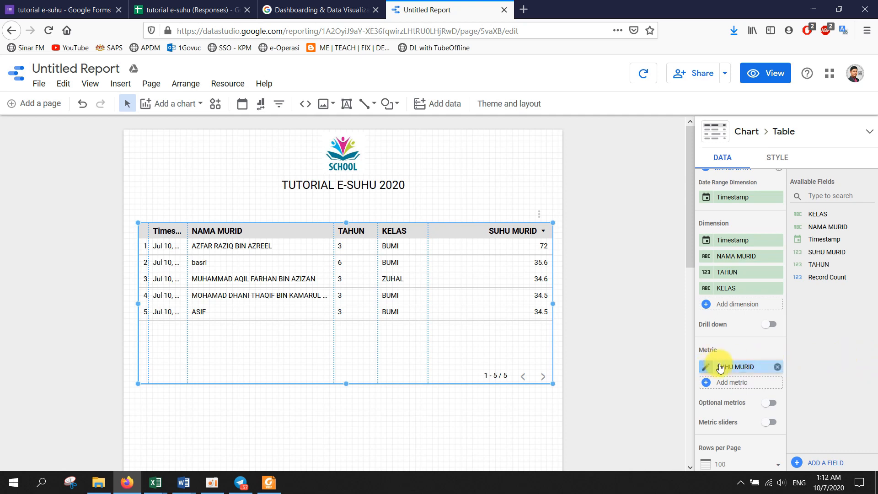
pyautogui.click(777, 366)
# - Add SUHU MURID, KELAS and NAMA MURID as table dimensions and widen the NAMA MURID column
pyautogui.moveTo(826, 257); pyautogui.dragTo(742, 302)
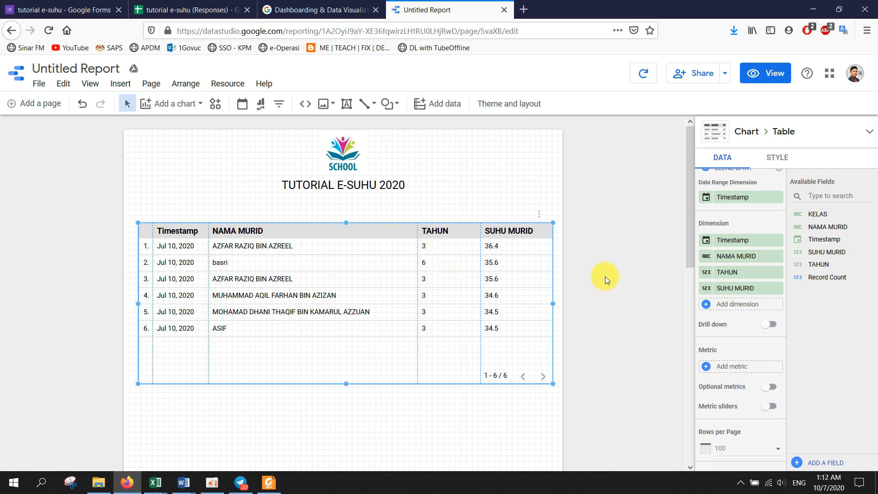
pyautogui.moveTo(817, 213); pyautogui.dragTo(732, 258)
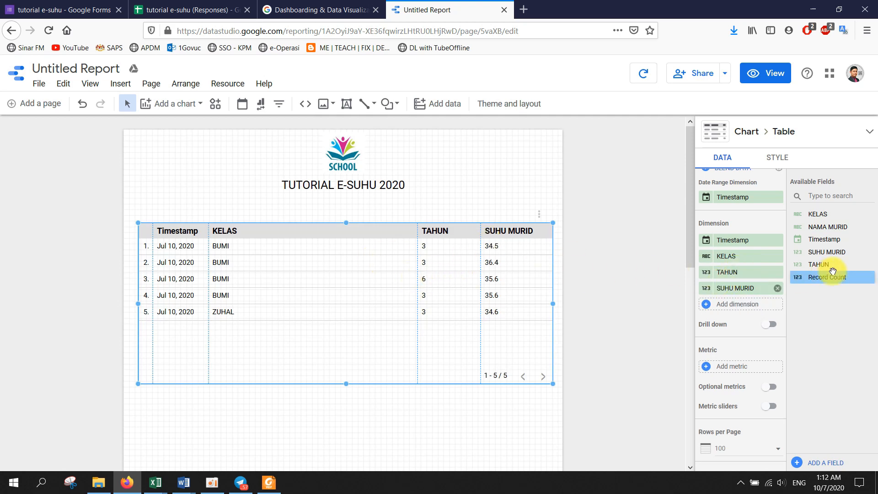
pyautogui.moveTo(816, 226); pyautogui.dragTo(749, 252)
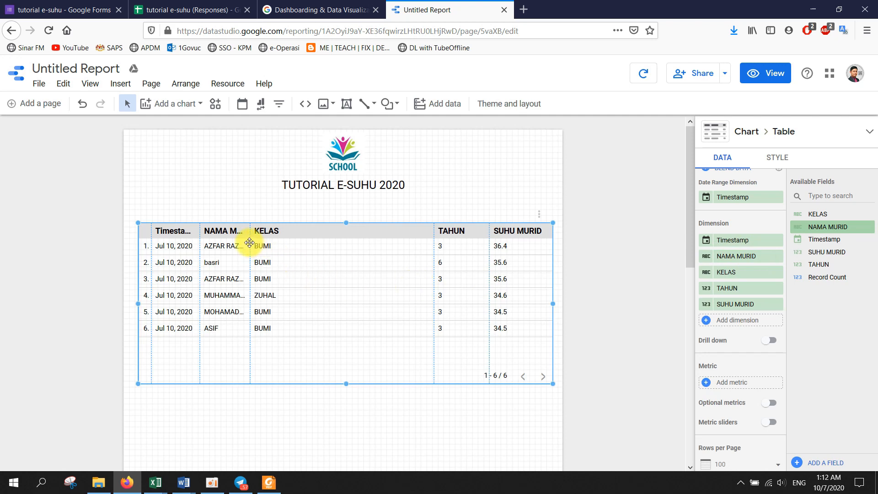
pyautogui.moveTo(251, 242); pyautogui.dragTo(348, 245)
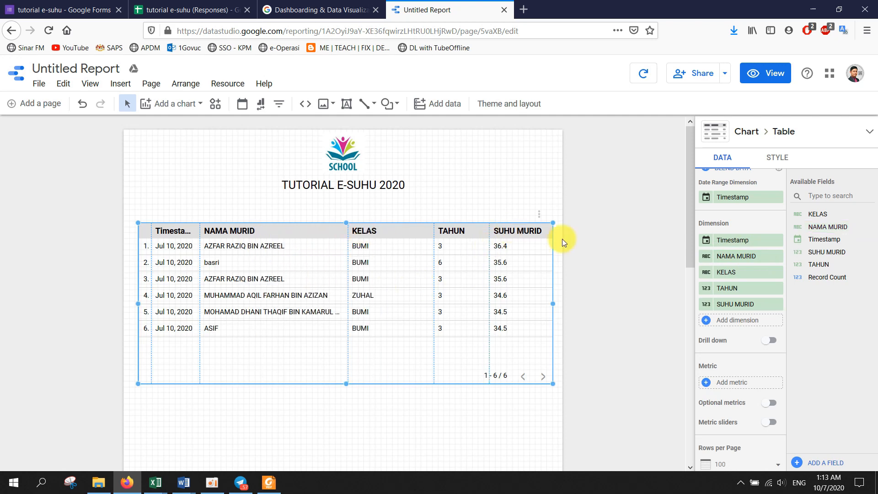
# - Rename the SUHU MURID column to SUHU and the Timestamp column to TARIKH
pyautogui.click(704, 304)
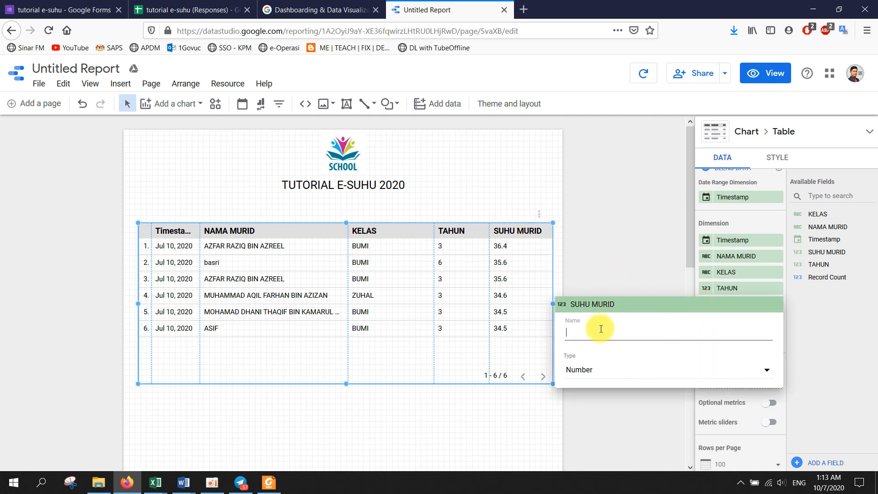
pyautogui.write('s')
pyautogui.press('BackSpace')
pyautogui.write('SUHU')
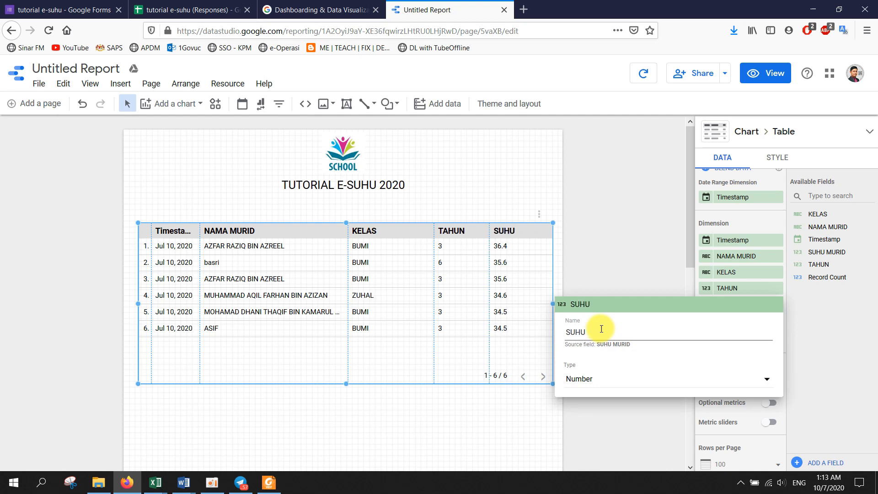
pyautogui.click(597, 269)
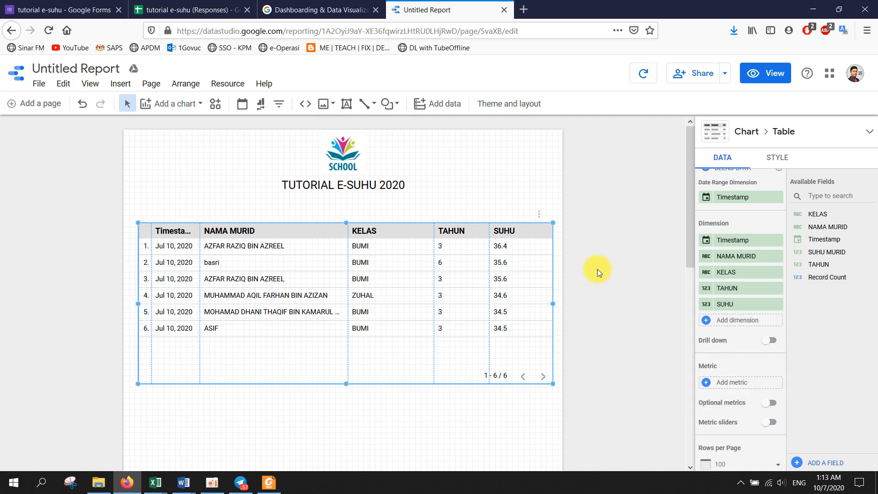
pyautogui.click(706, 240)
pyautogui.write('TARIKH')
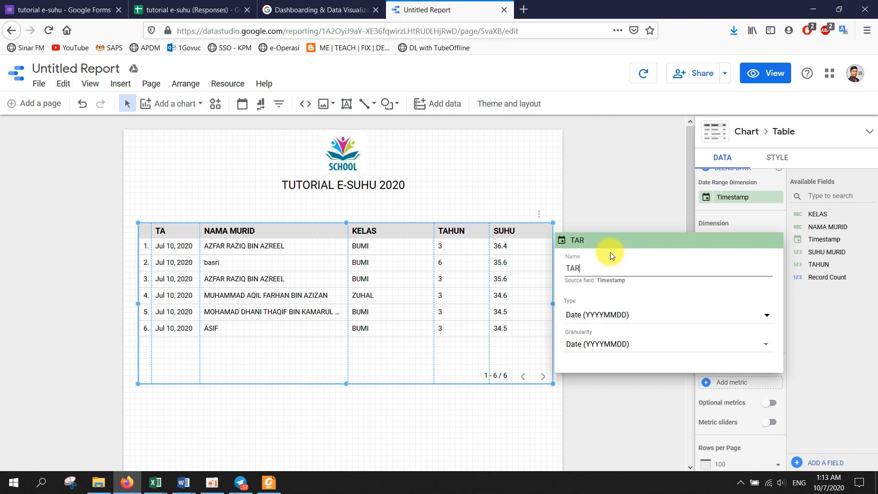
pyautogui.click(613, 205)
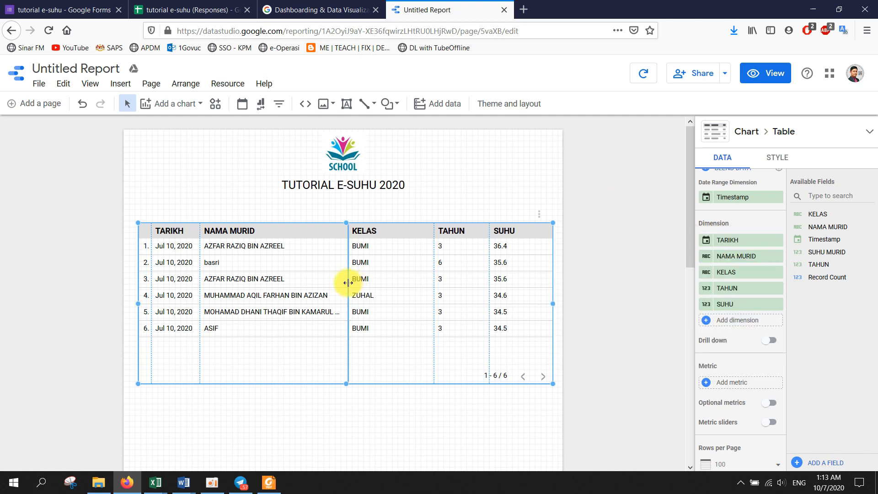
# - Widen the NAMA MURID column so full names fit, readjusting the KELAS column width
pyautogui.moveTo(348, 282); pyautogui.dragTo(373, 281)
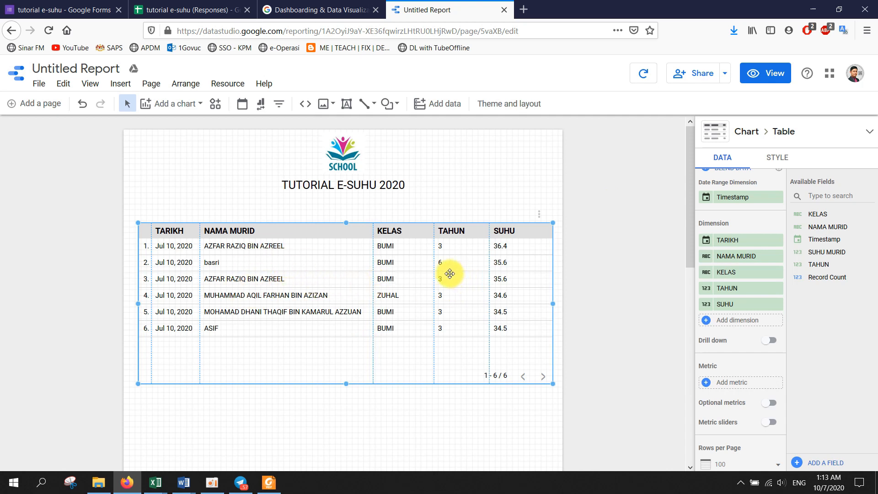
pyautogui.moveTo(434, 271)
pyautogui.mouseDown()
pyautogui.moveTo(454, 273)
pyautogui.moveTo(439, 275)
pyautogui.mouseUp()
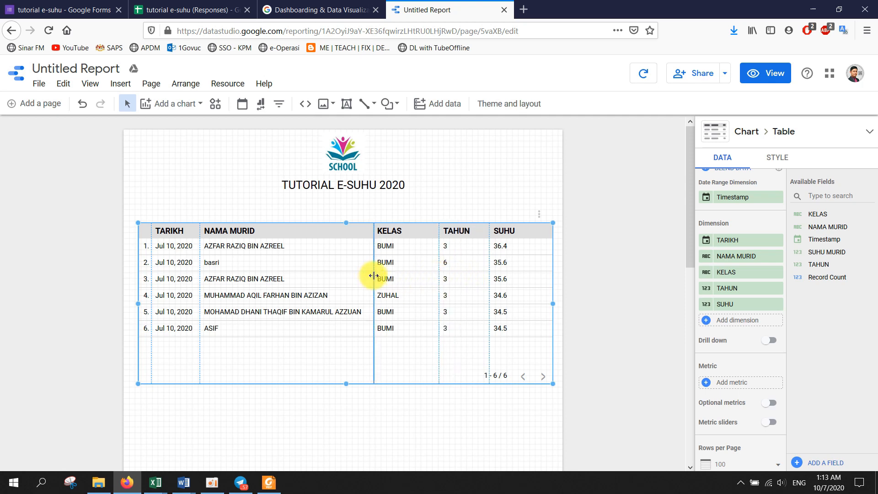
pyautogui.moveTo(374, 276); pyautogui.dragTo(392, 275)
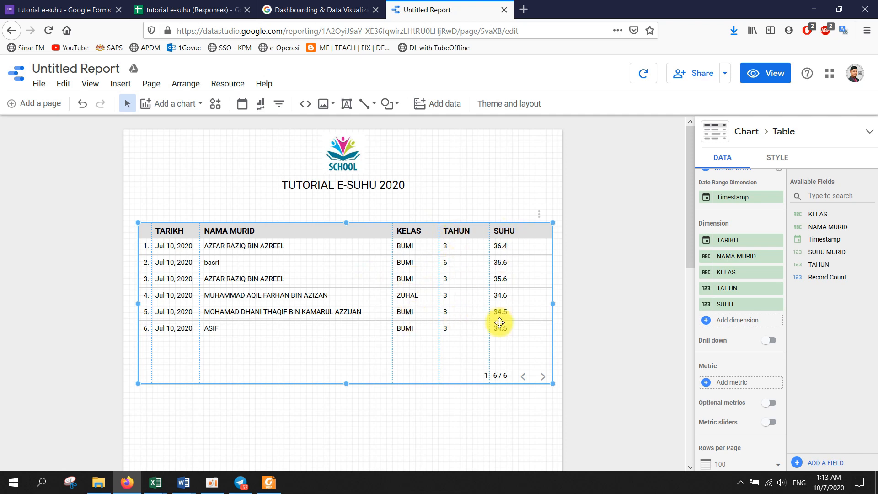
# - Centre-align the TARIKH, KELAS, TAHUN and SUHU columns in the table's style settings
pyautogui.click(789, 160)
pyautogui.scroll(-5, 780, 249)
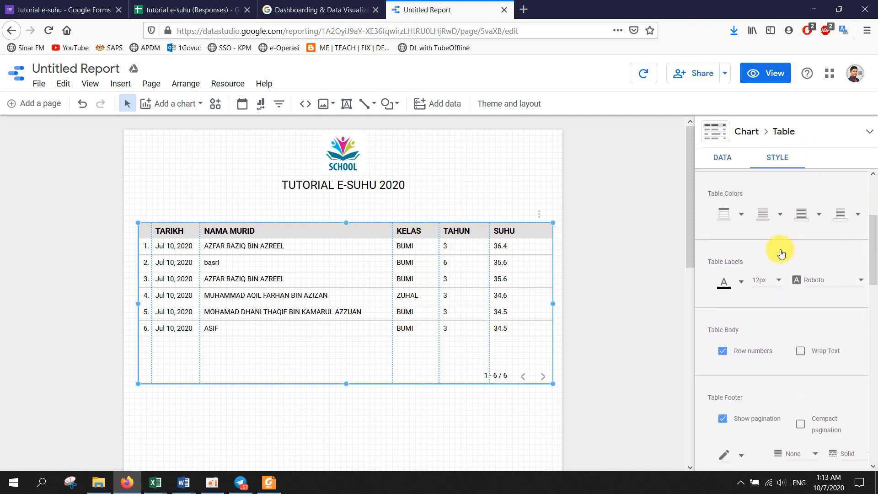
pyautogui.scroll(-3, 780, 249)
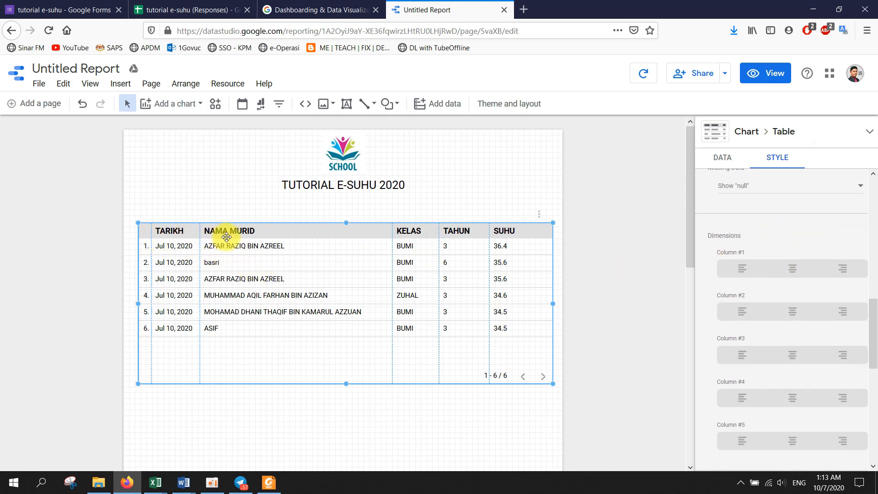
pyautogui.click(788, 271)
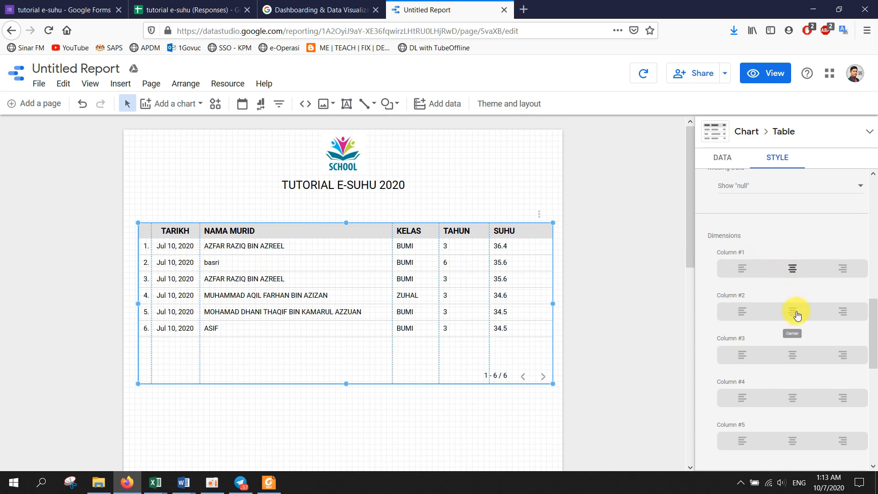
pyautogui.click(793, 360)
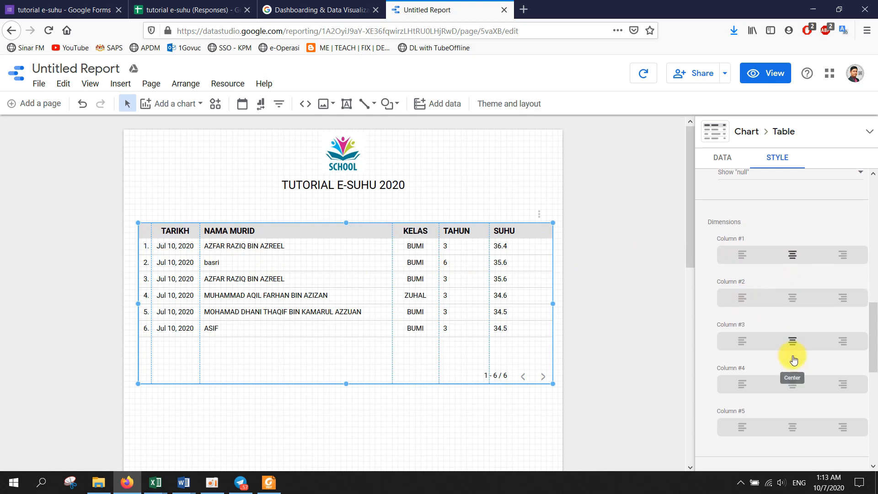
pyautogui.scroll(-2, 793, 359)
pyautogui.click(792, 311)
pyautogui.click(795, 358)
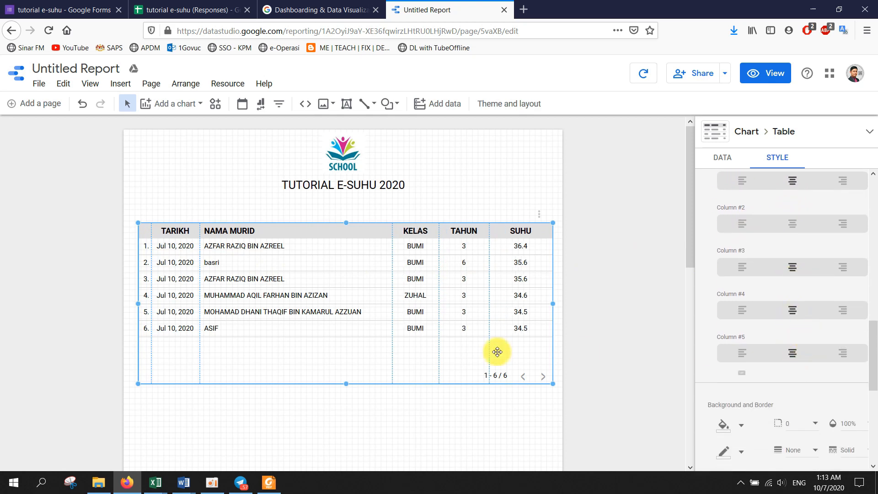
# - Widen the TAHUN, KELAS and NAMA MURID columns and stretch the table far down the page
pyautogui.moveTo(489, 275); pyautogui.dragTo(501, 276)
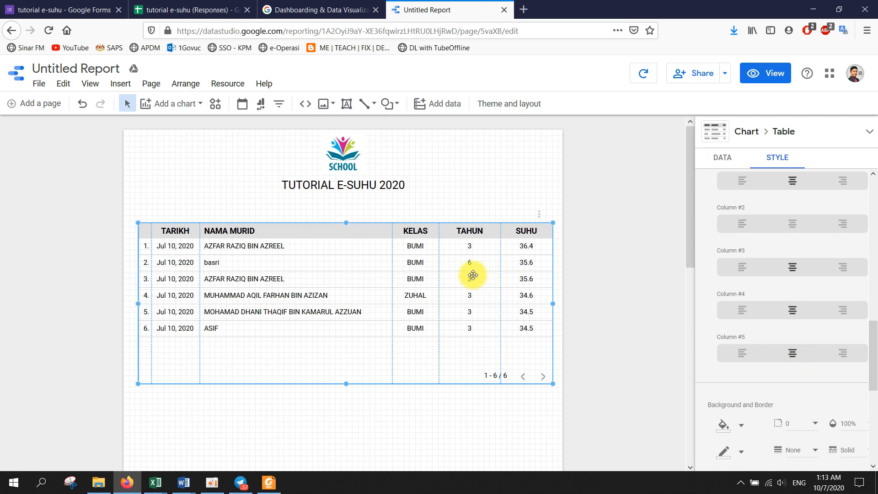
pyautogui.moveTo(440, 268); pyautogui.dragTo(453, 267)
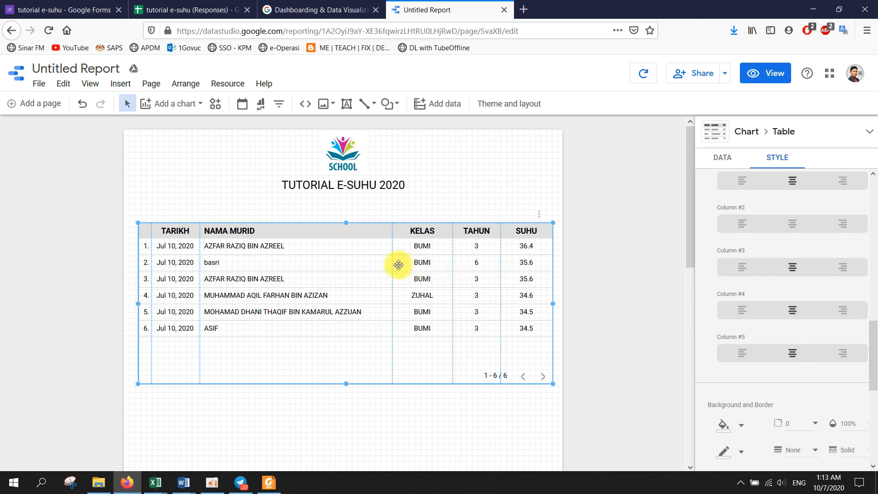
pyautogui.moveTo(393, 265); pyautogui.dragTo(411, 263)
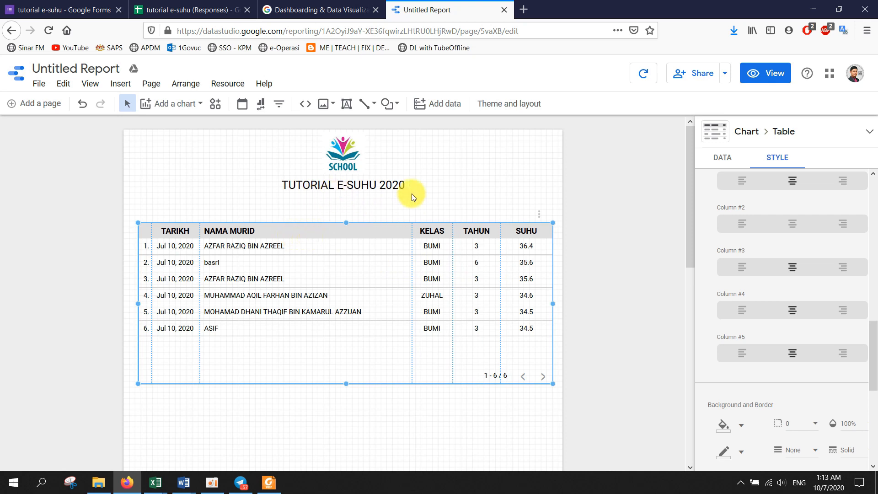
pyautogui.scroll(-3, 348, 309)
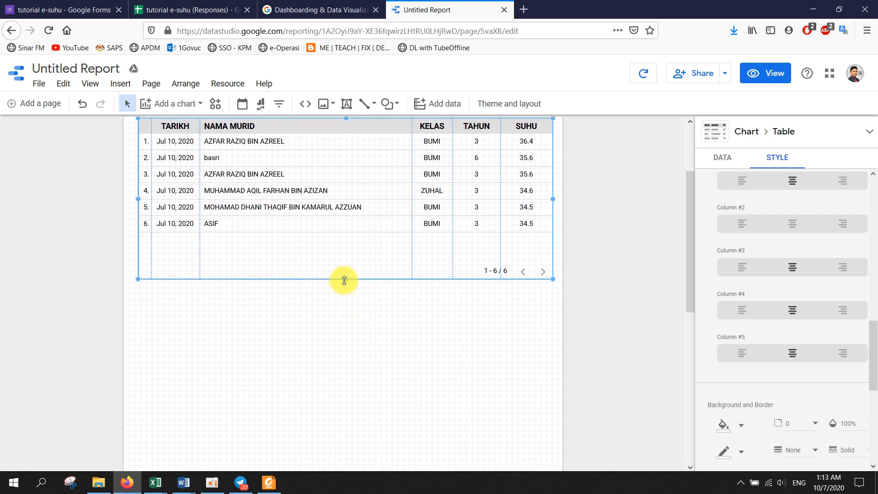
pyautogui.moveTo(344, 280); pyautogui.dragTo(346, 371)
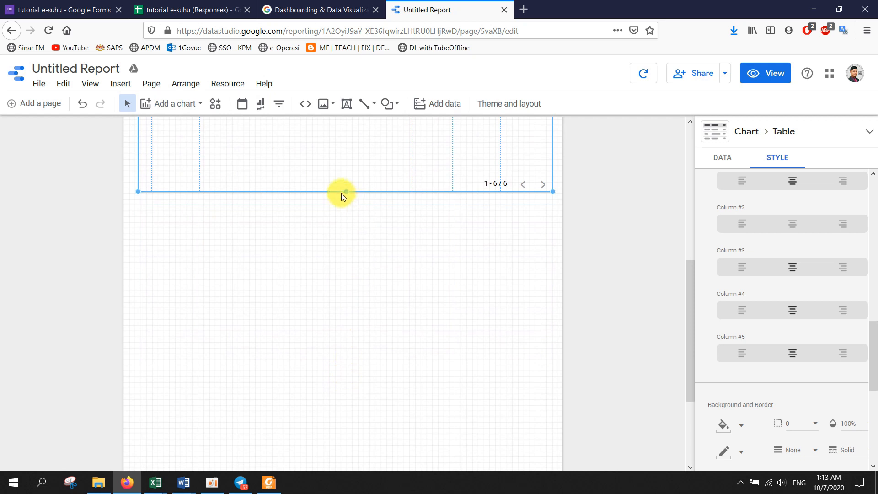
pyautogui.moveTo(345, 191); pyautogui.dragTo(343, 424)
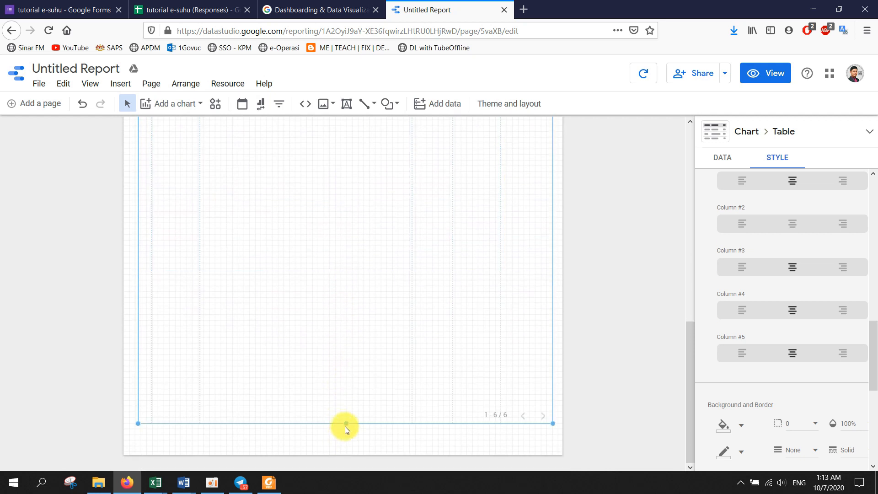
# - Deselect the table to preview the page, then start placing a date range control
pyautogui.click(599, 263)
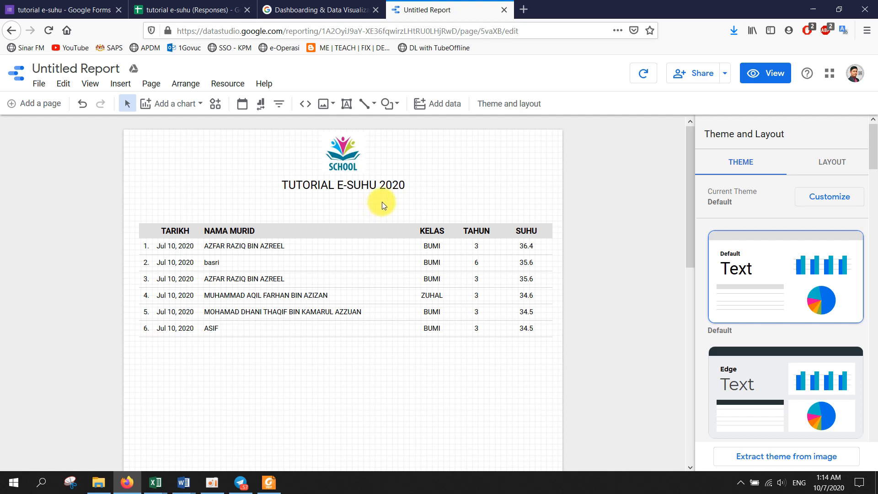
pyautogui.click(243, 105)
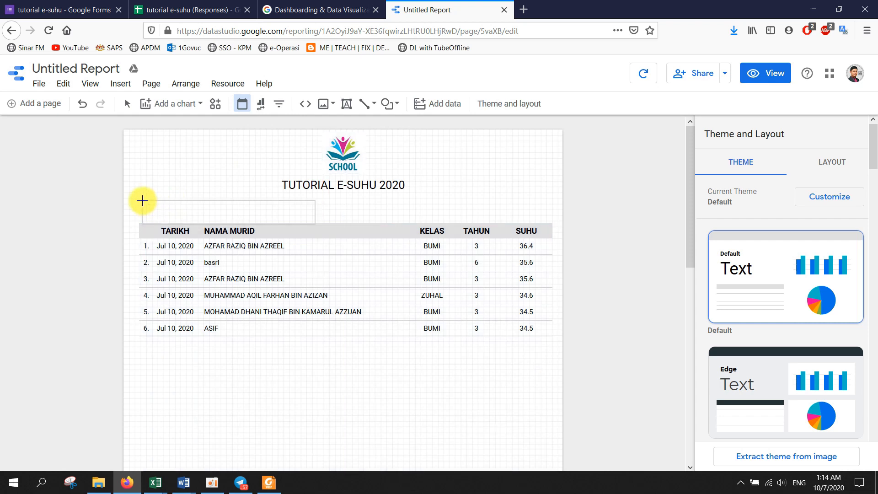
# - Place a date range control above the table and shrink it to a compact size
pyautogui.click(143, 200)
pyautogui.moveTo(226, 223); pyautogui.dragTo(229, 219)
pyautogui.moveTo(313, 210); pyautogui.dragTo(261, 210)
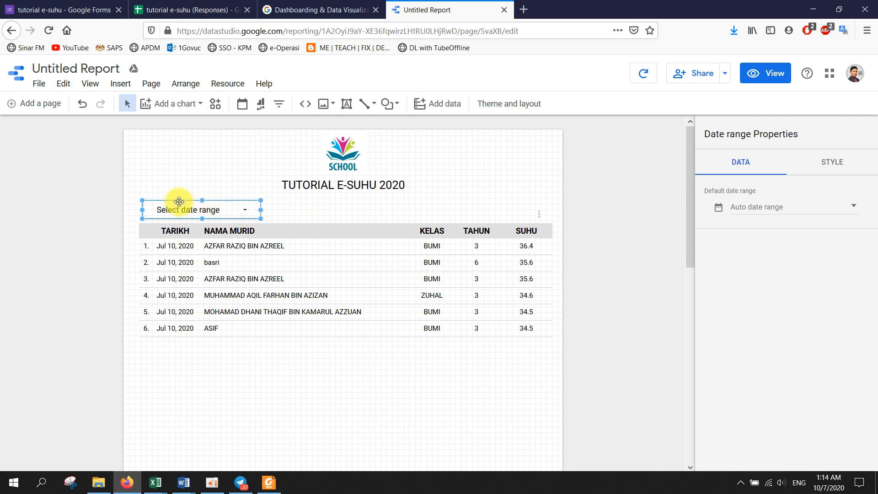
pyautogui.moveTo(179, 202); pyautogui.dragTo(232, 207)
pyautogui.click(195, 226)
# - Shift the student table down and centre the date range control beneath the title
pyautogui.click(232, 207)
pyautogui.click(292, 213)
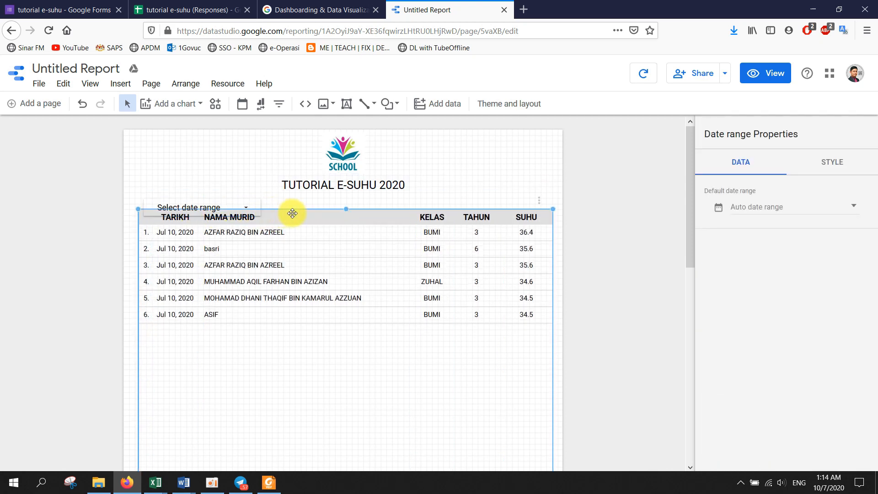
pyautogui.moveTo(292, 213); pyautogui.dragTo(314, 211)
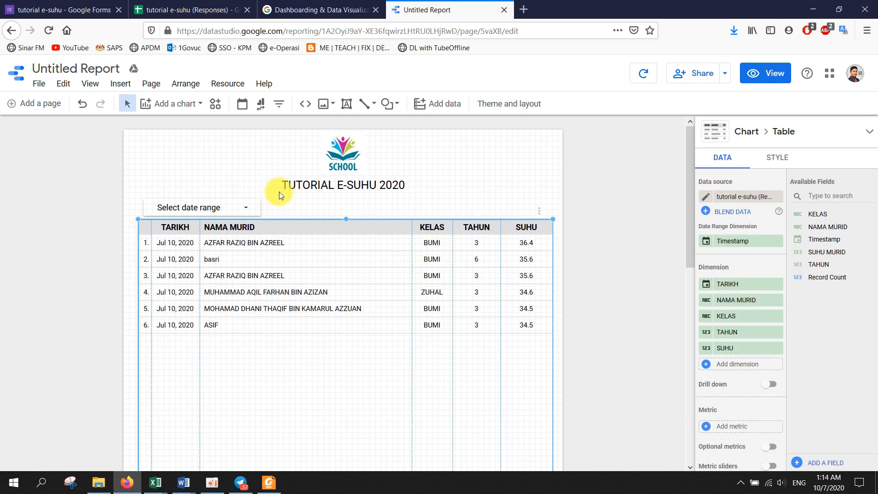
pyautogui.click(223, 202)
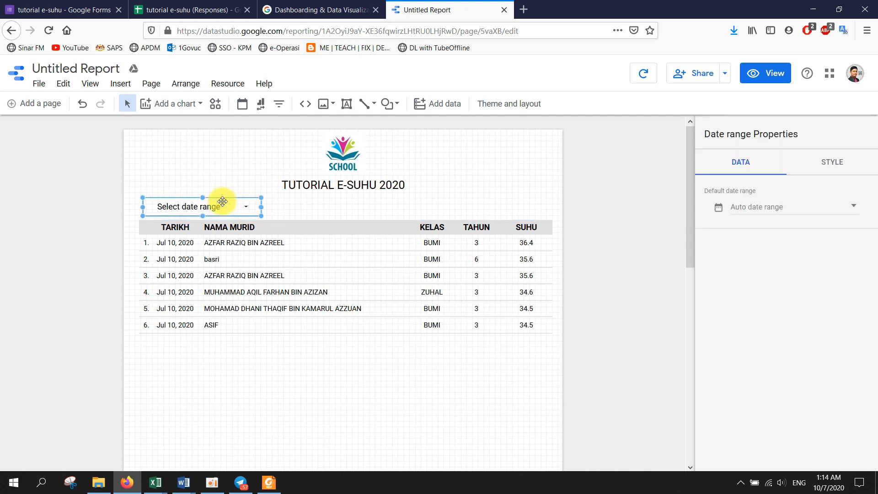
pyautogui.moveTo(223, 202); pyautogui.dragTo(320, 200)
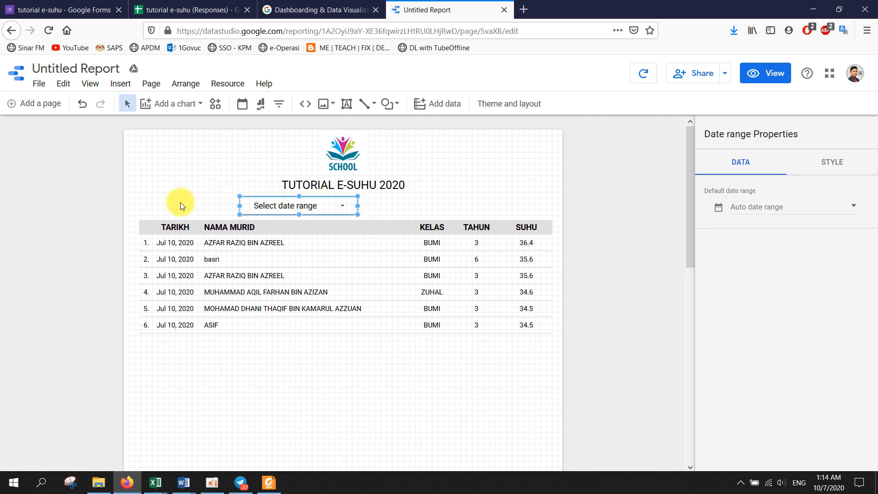
pyautogui.click(180, 202)
pyautogui.click(346, 104)
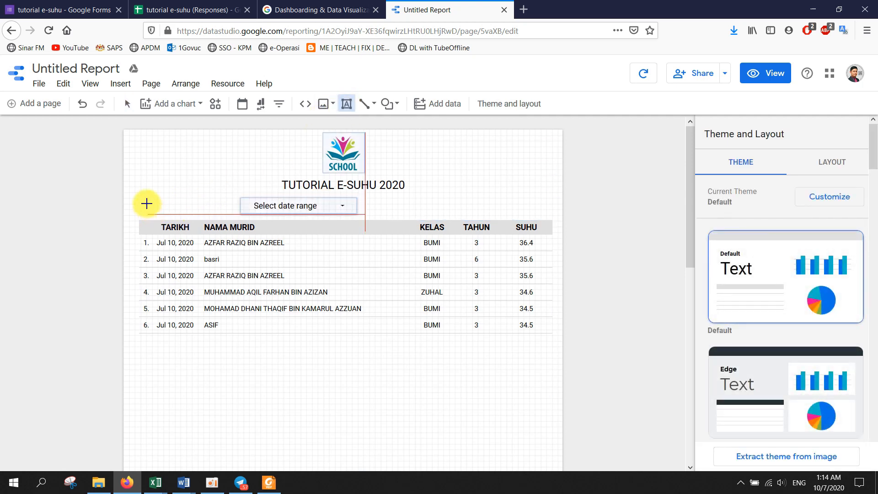
# - Add a 'Sila pilih "filter" :' text label left of the date control, aligned with the table's edge
pyautogui.moveTo(146, 204); pyautogui.dragTo(143, 204)
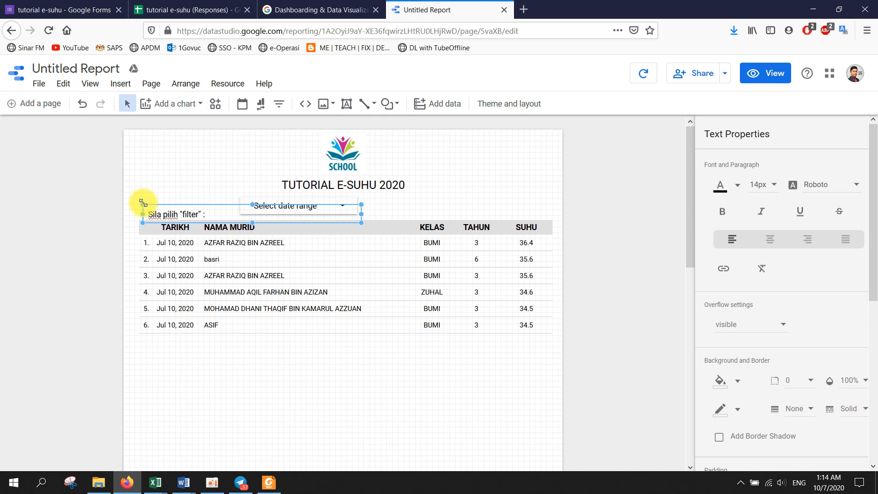
pyautogui.moveTo(170, 206); pyautogui.dragTo(170, 201)
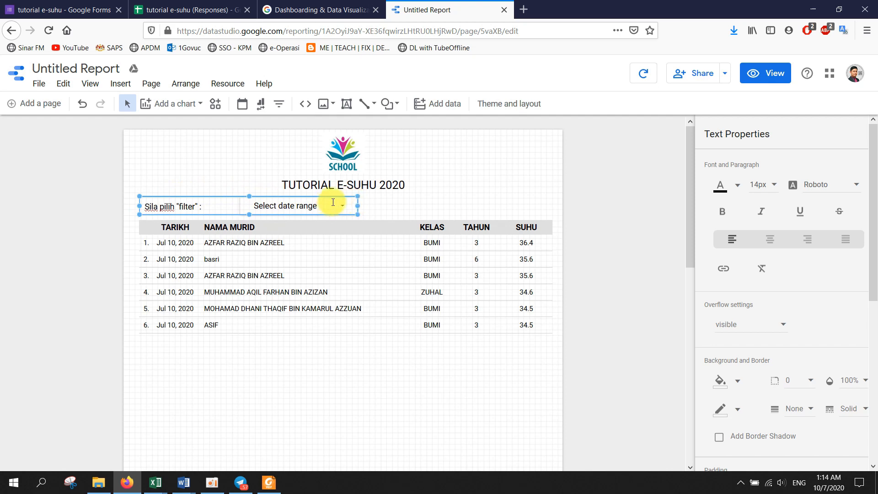
pyautogui.click(398, 201)
pyautogui.moveTo(339, 205); pyautogui.dragTo(313, 201)
pyautogui.click(204, 204)
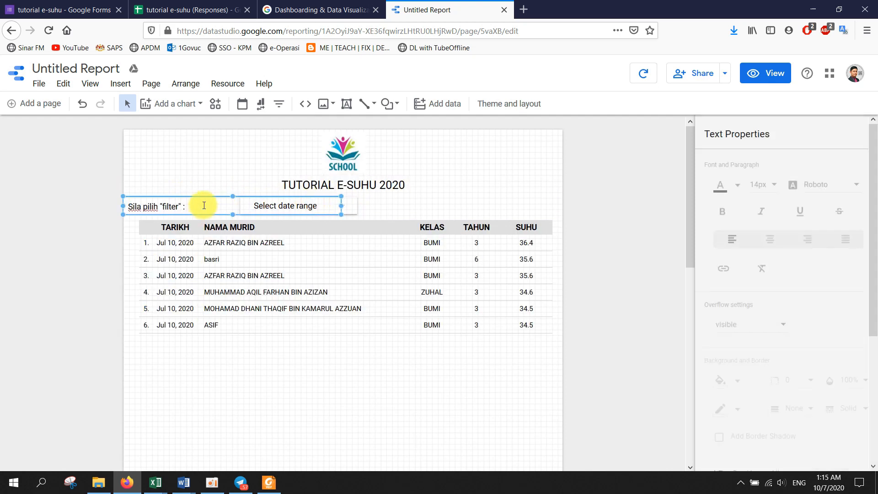
pyautogui.moveTo(206, 199); pyautogui.dragTo(221, 201)
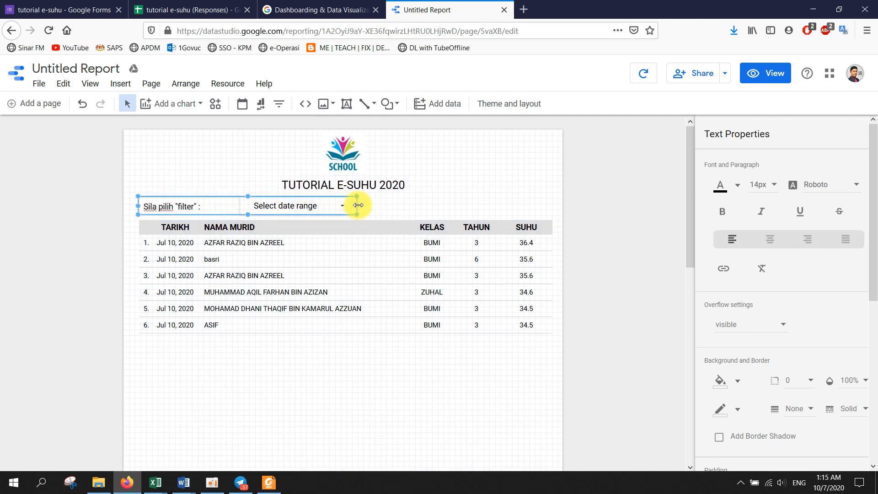
pyautogui.moveTo(356, 206); pyautogui.dragTo(210, 208)
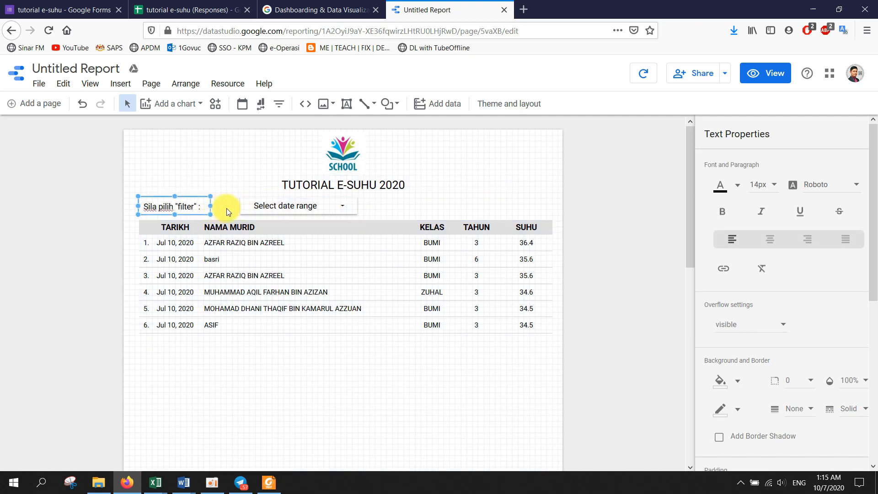
# - Preview the report as a viewer, return to editing, and move the date control beside the label
pyautogui.click(762, 73)
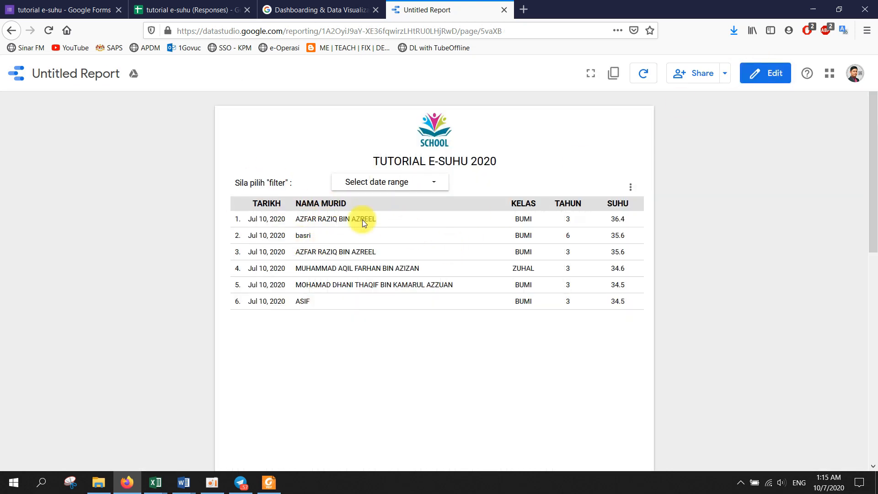
pyautogui.click(772, 73)
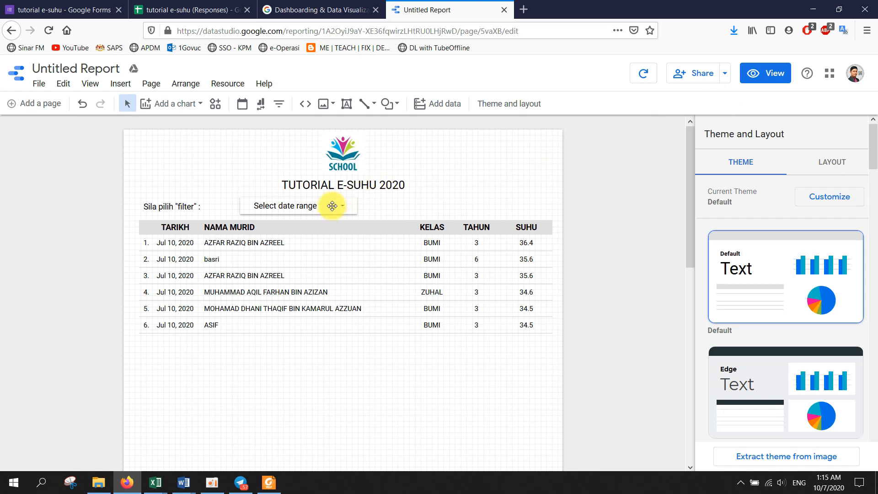
pyautogui.moveTo(333, 205); pyautogui.dragTo(304, 206)
# - Add a filter control on the TAHUN field beside the date selector, without Record Count, narrowed to fit
pyautogui.click(384, 204)
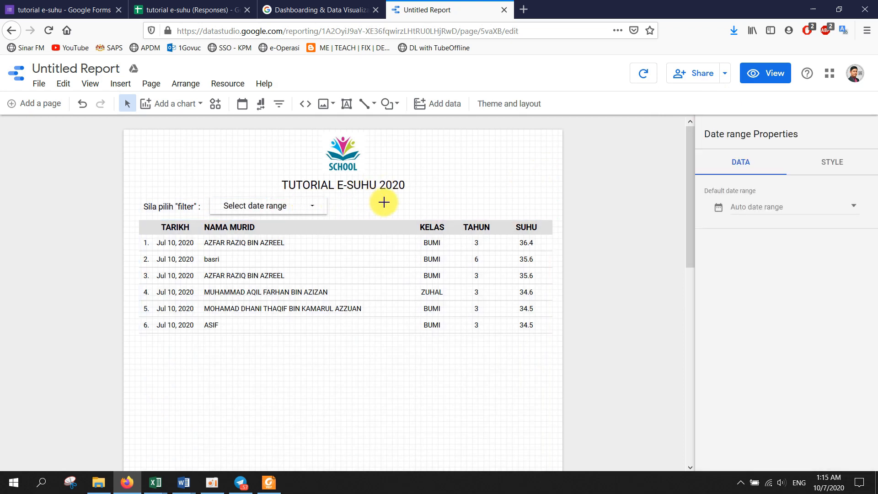
pyautogui.click(284, 107)
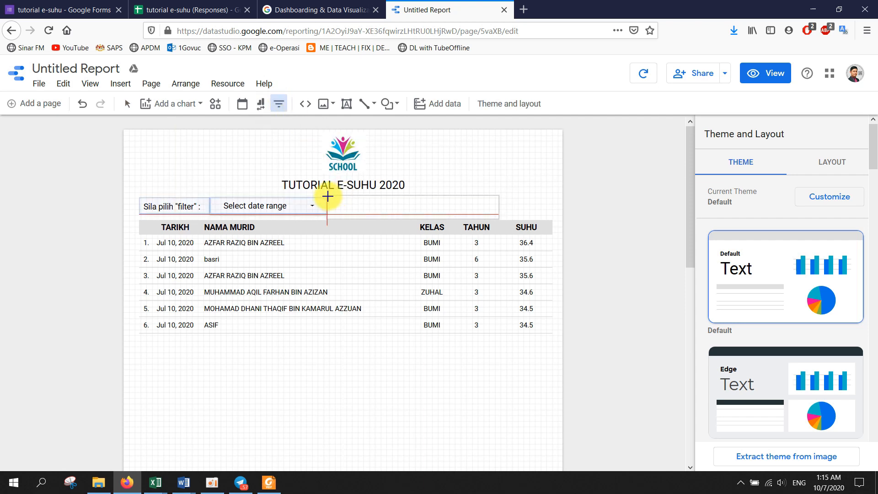
pyautogui.click(328, 196)
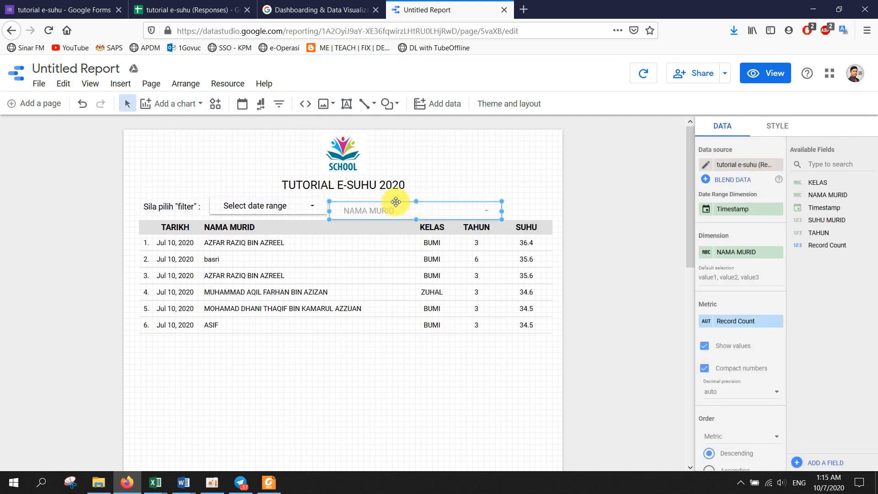
pyautogui.moveTo(394, 207); pyautogui.dragTo(399, 203)
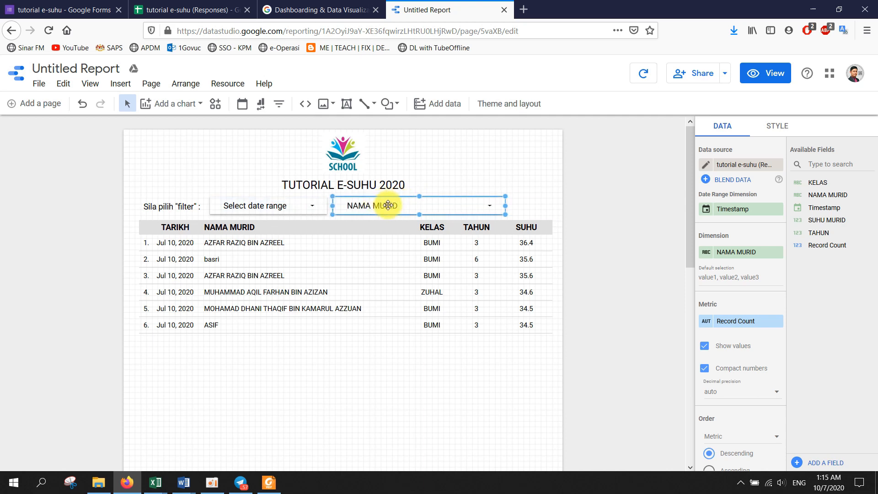
pyautogui.click(745, 247)
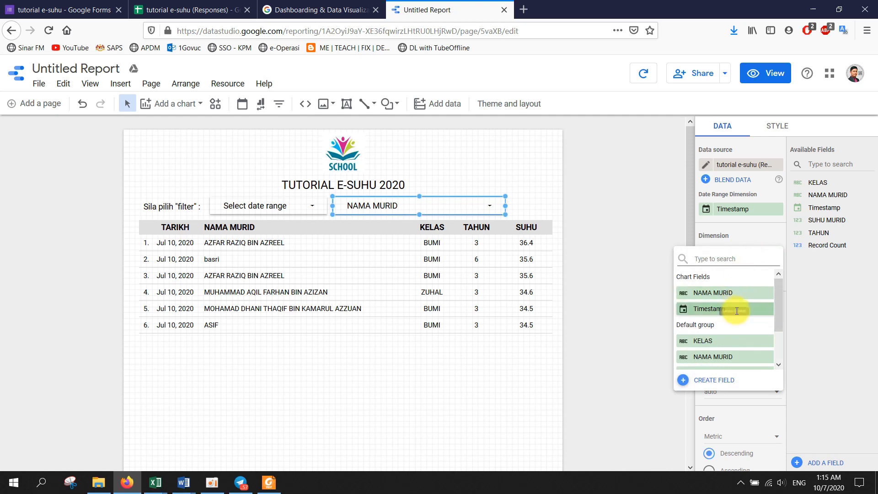
pyautogui.scroll(-2, 735, 325)
pyautogui.click(715, 345)
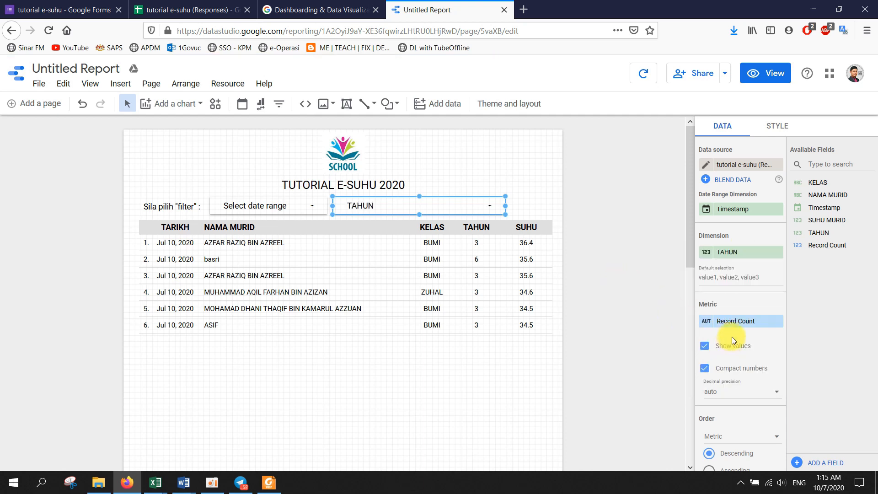
pyautogui.click(777, 322)
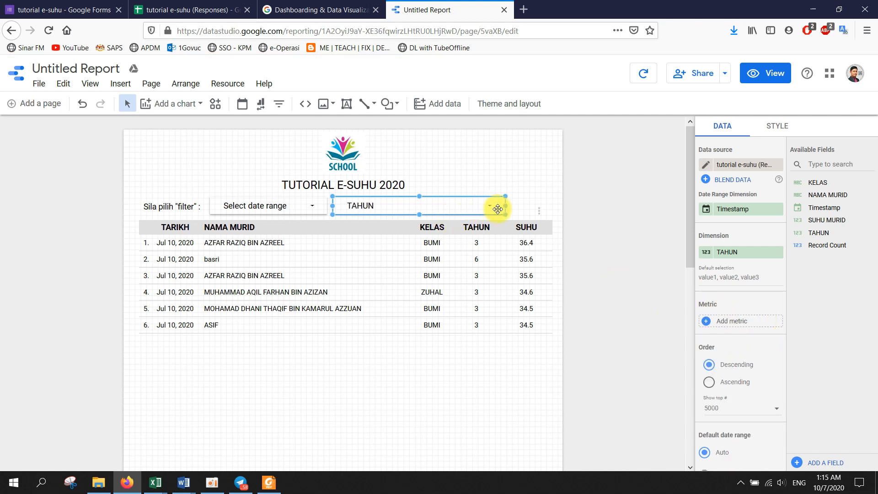
pyautogui.moveTo(505, 207); pyautogui.dragTo(413, 205)
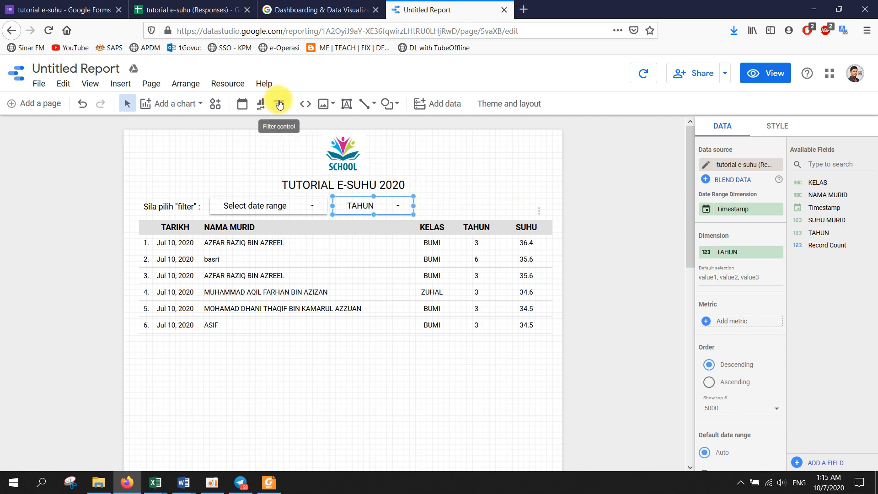
# - Add a second filter control on the KELAS field right of TAHUN, without Record Count, narrowed
pyautogui.click(279, 103)
pyautogui.click(419, 195)
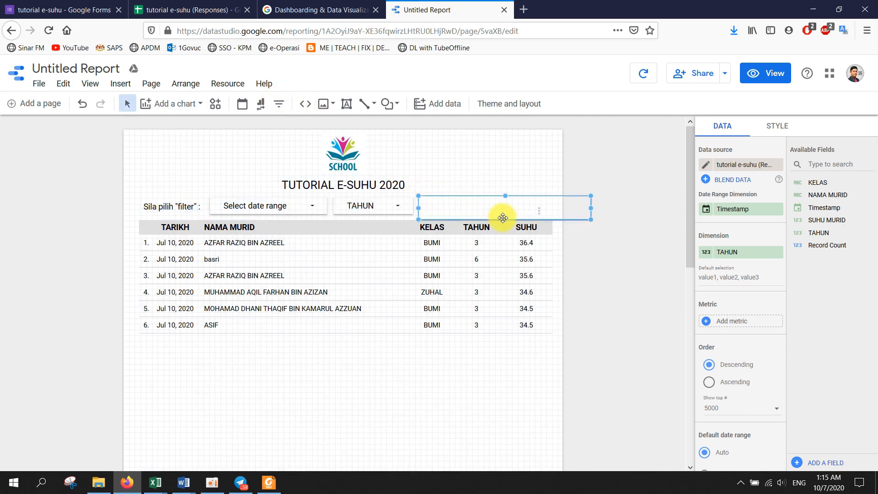
pyautogui.moveTo(588, 221); pyautogui.dragTo(517, 213)
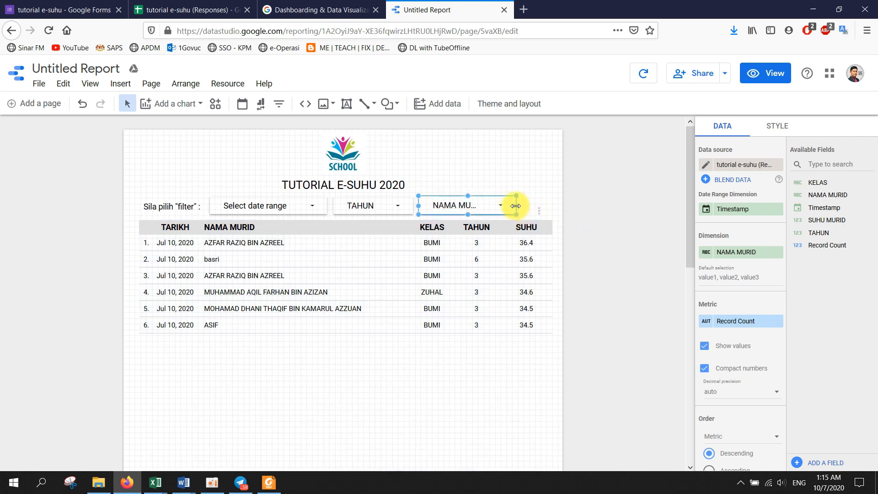
pyautogui.click(778, 322)
pyautogui.click(727, 251)
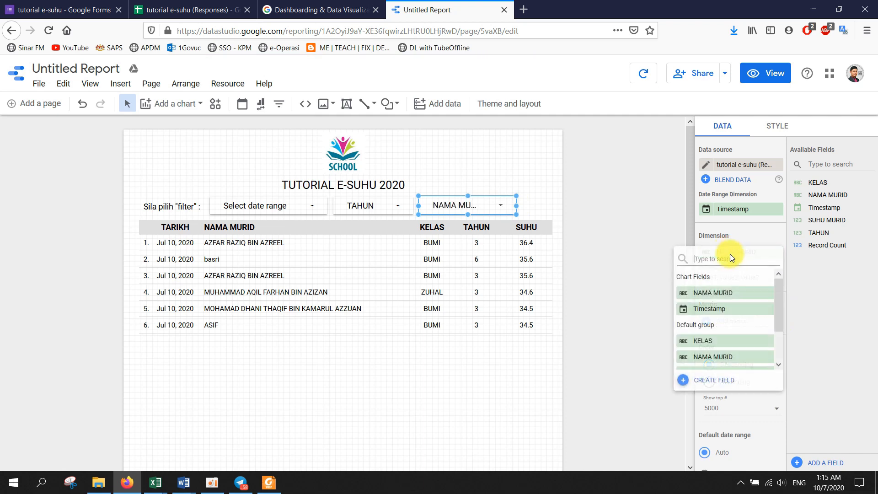
pyautogui.click(714, 340)
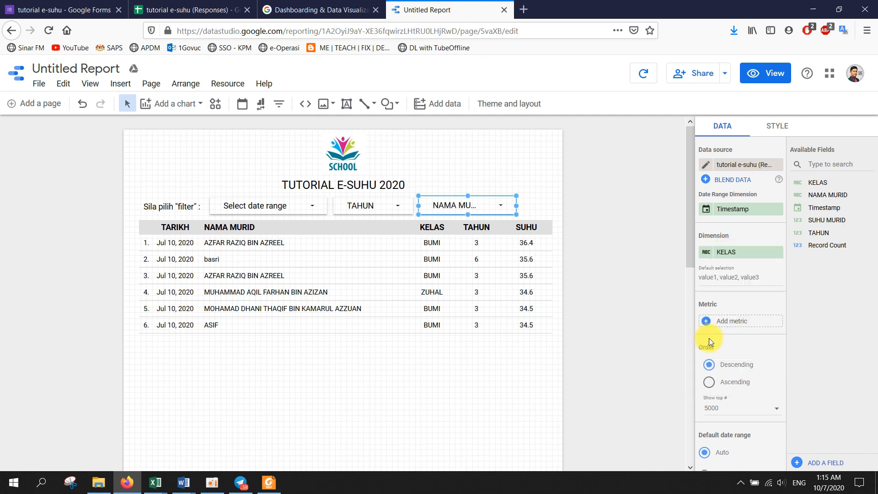
pyautogui.moveTo(517, 205); pyautogui.dragTo(500, 205)
pyautogui.click(512, 206)
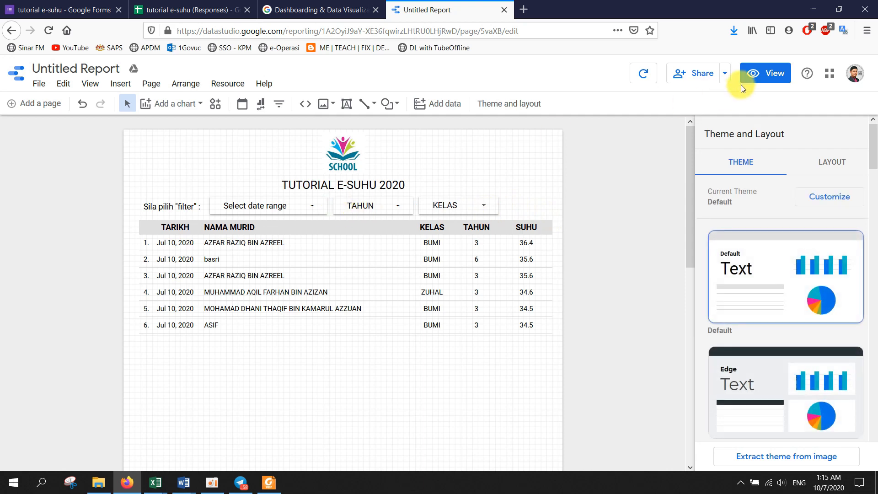
# - In view mode, filter the table to TAHUN 3 and the ZUHAL class only
pyautogui.click(756, 81)
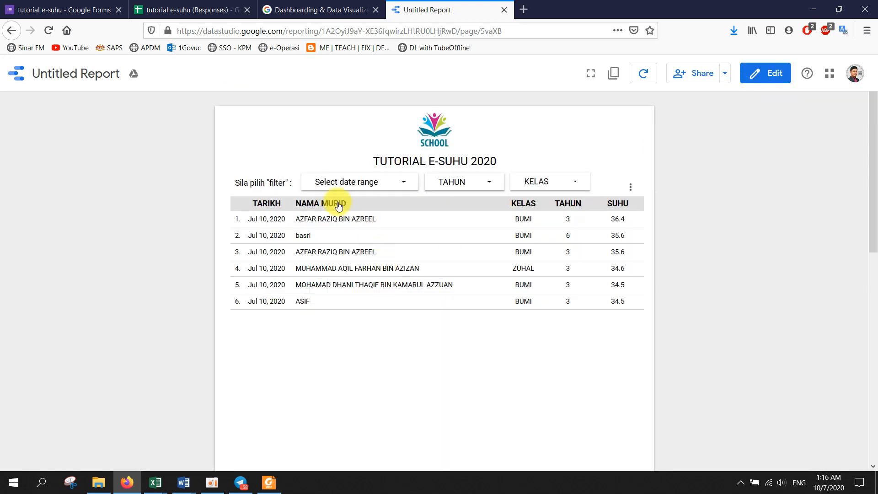
pyautogui.click(495, 180)
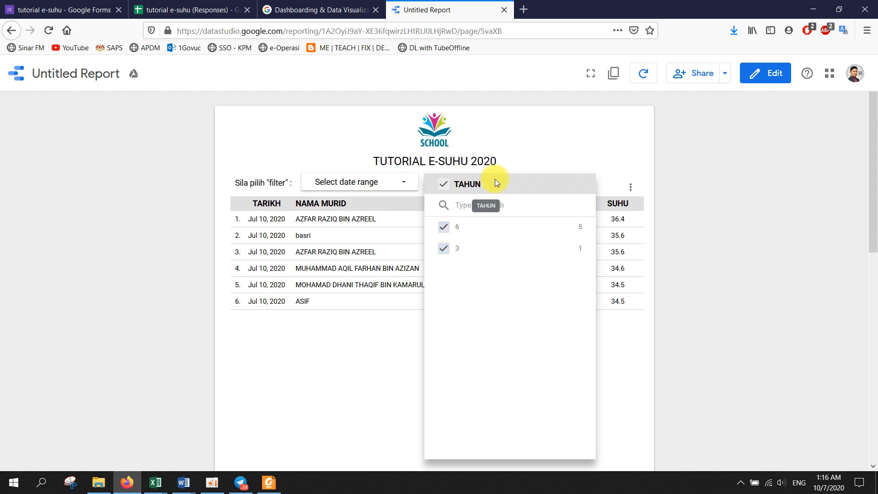
pyautogui.click(559, 248)
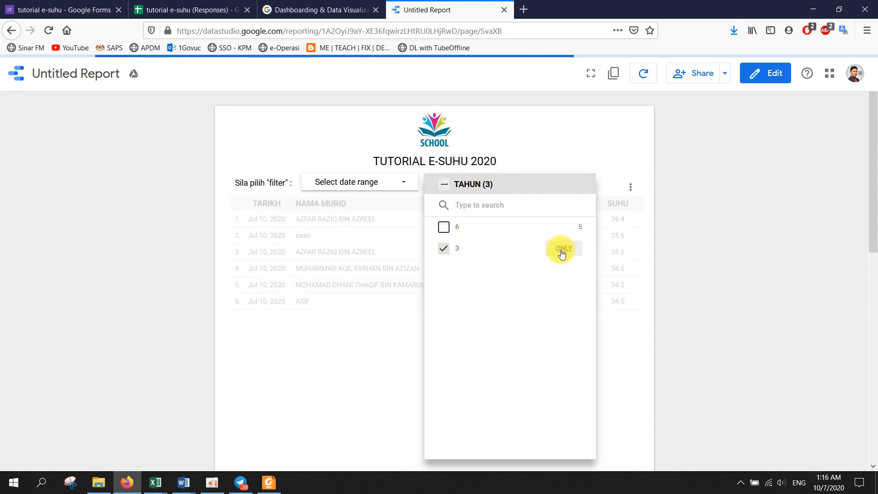
pyautogui.click(393, 308)
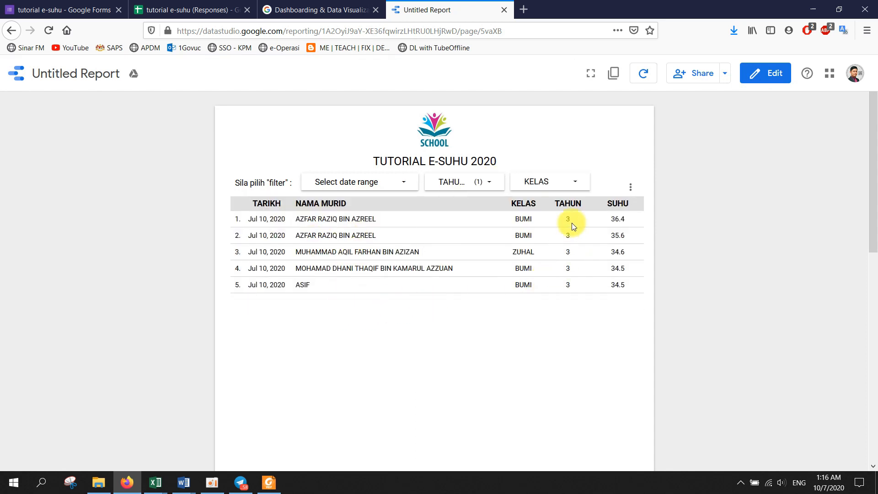
pyautogui.click(572, 180)
pyautogui.click(656, 227)
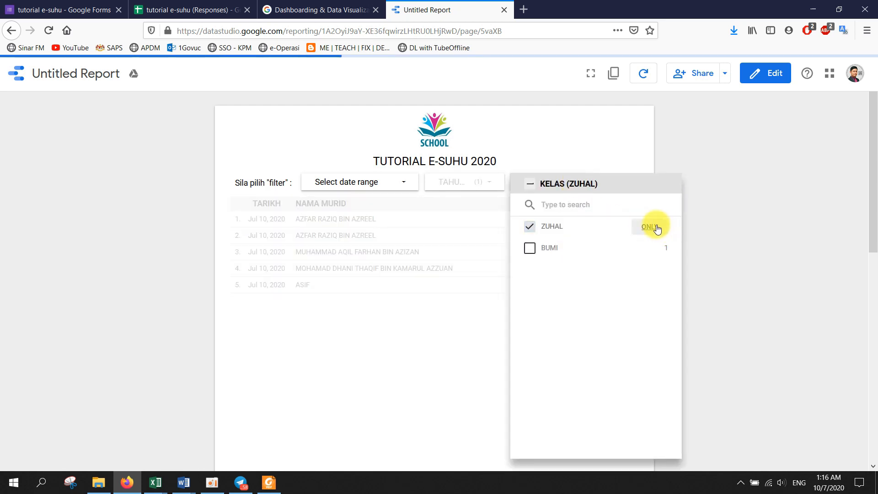
pyautogui.click(370, 260)
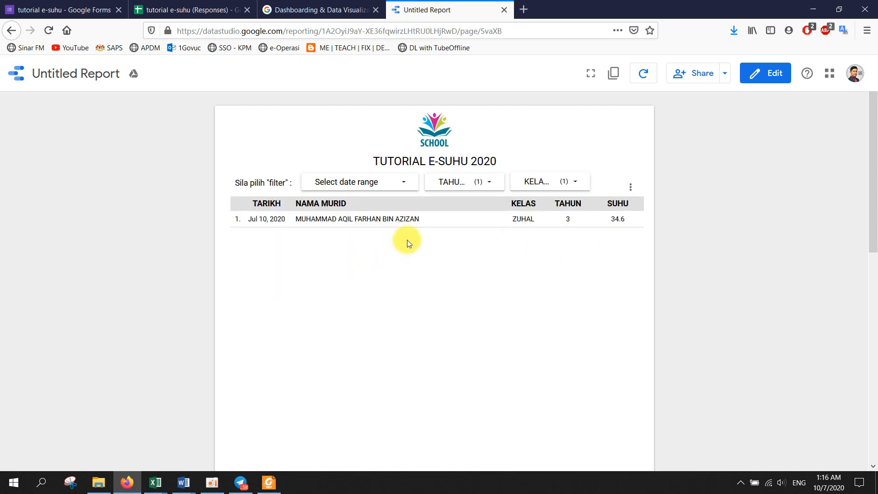
# - Re-include every class and year 6 so all six responses show again
pyautogui.click(503, 188)
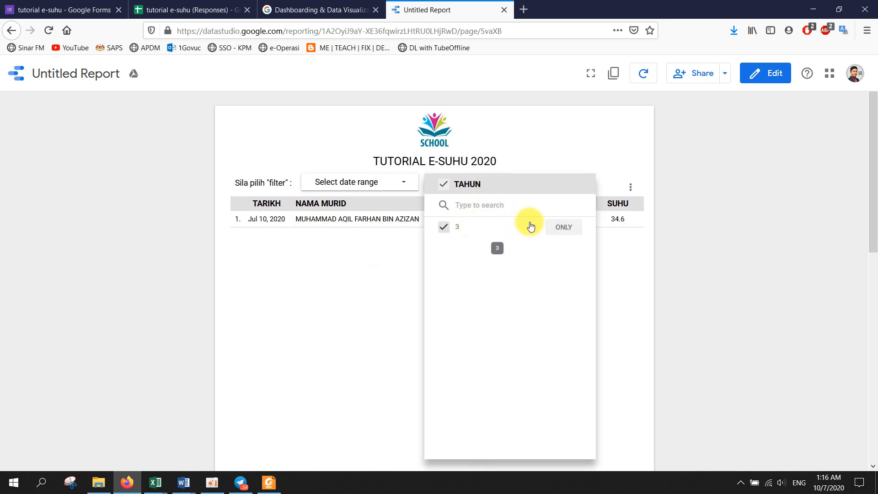
pyautogui.click(569, 141)
pyautogui.click(472, 186)
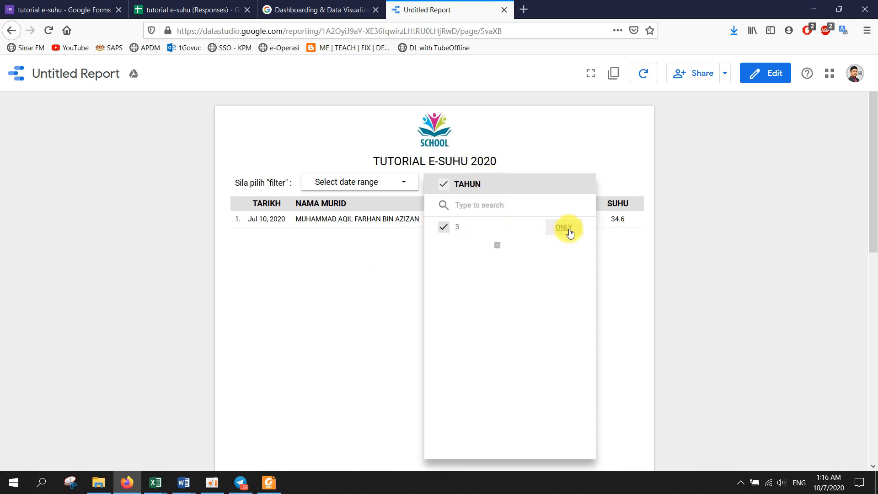
pyautogui.click(520, 138)
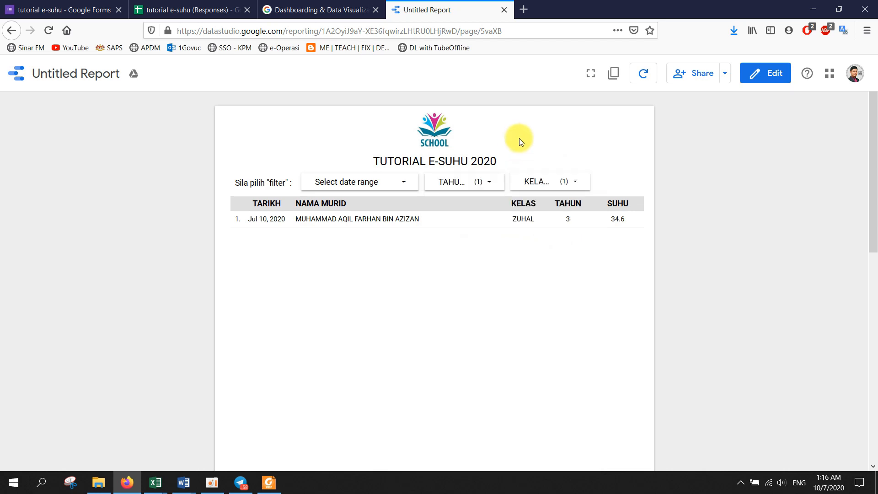
pyautogui.click(532, 181)
pyautogui.click(529, 248)
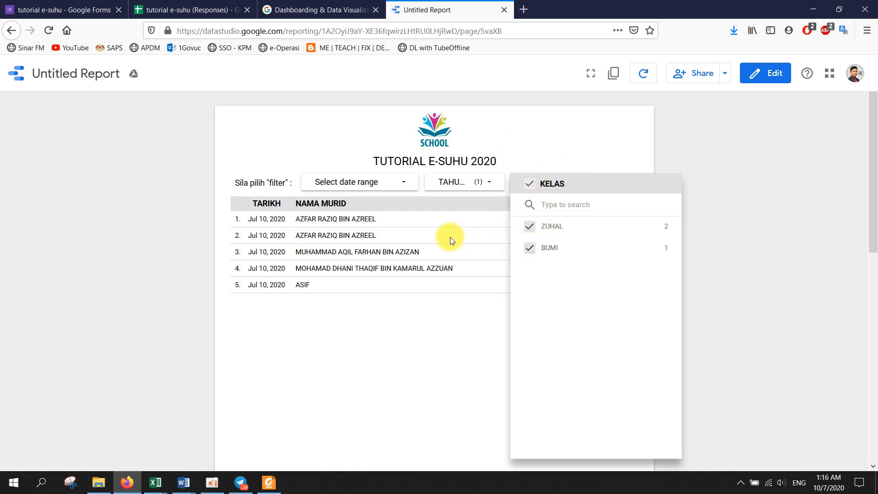
pyautogui.click(478, 188)
pyautogui.click(442, 227)
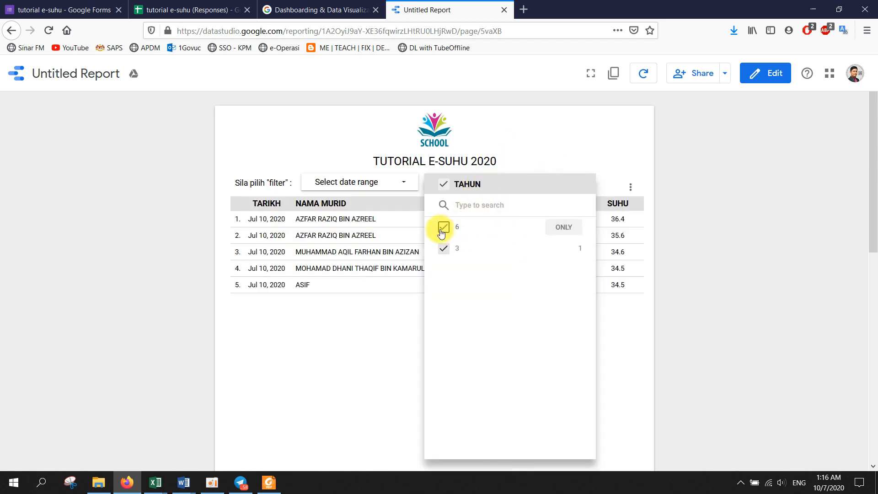
pyautogui.click(376, 312)
# - Browse the date range presets without changing them, then return the report to edit mode
pyautogui.click(402, 180)
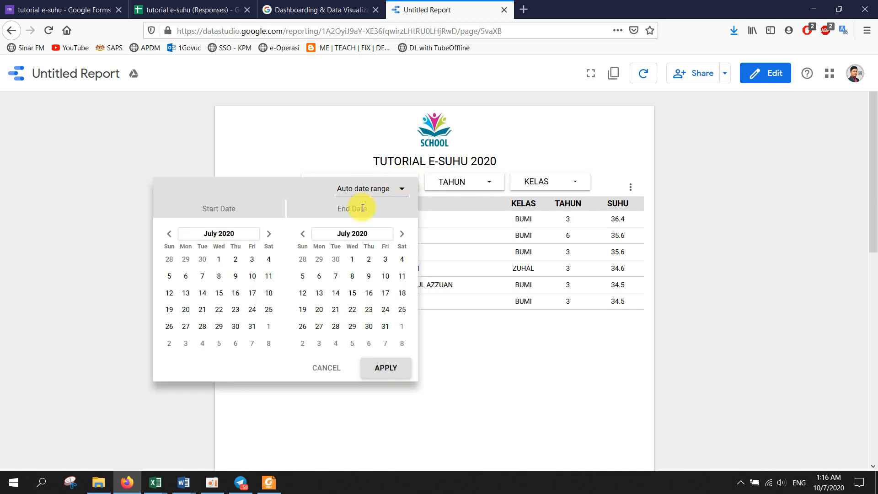
pyautogui.click(382, 190)
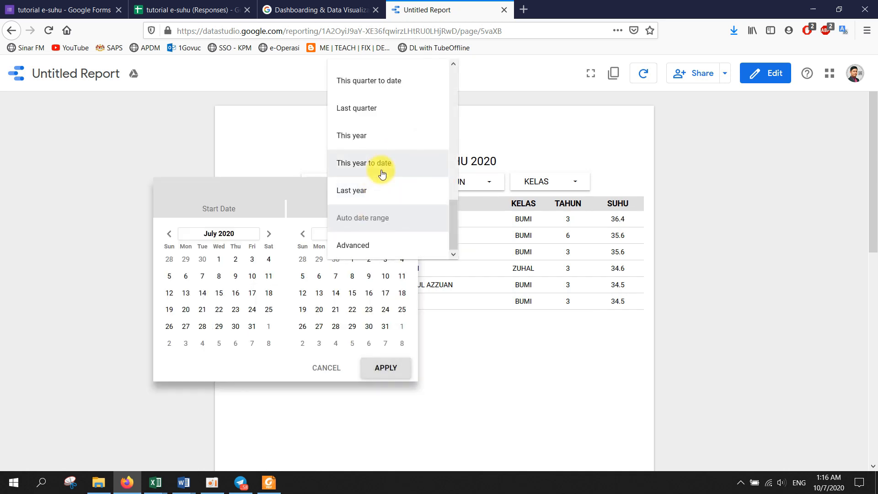
pyautogui.scroll(10, 384, 203)
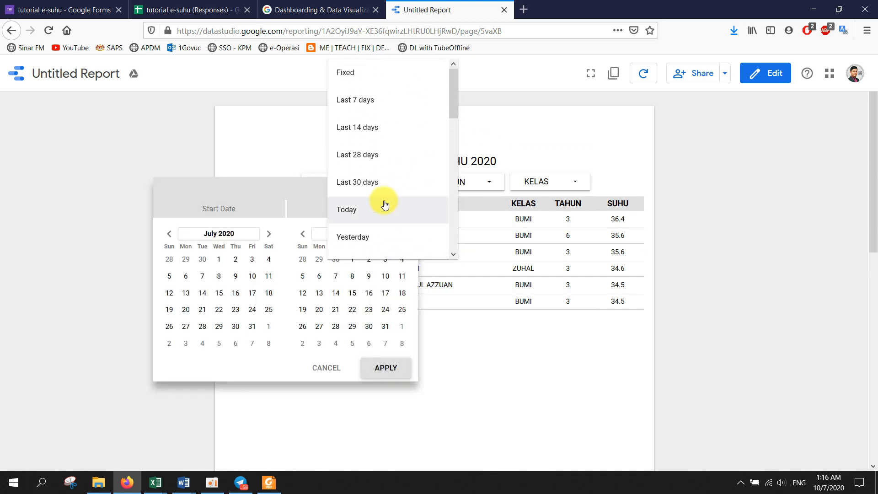
pyautogui.scroll(-10, 389, 208)
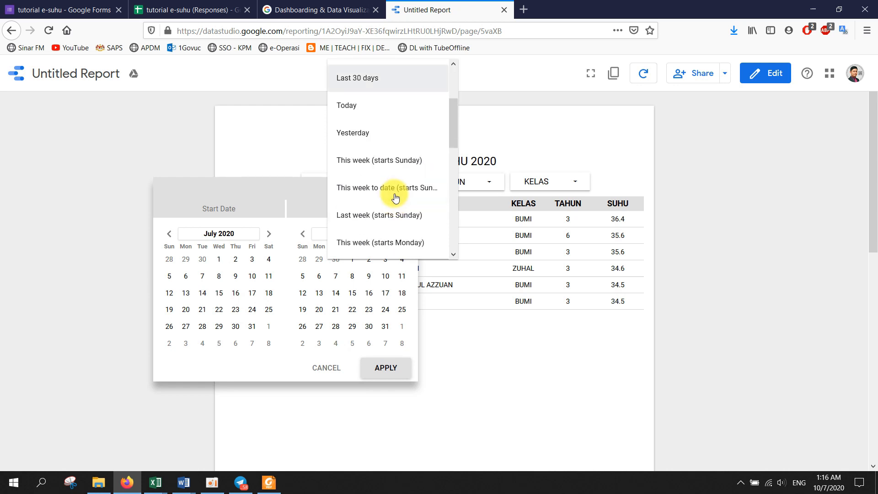
pyautogui.click(527, 142)
pyautogui.click(768, 70)
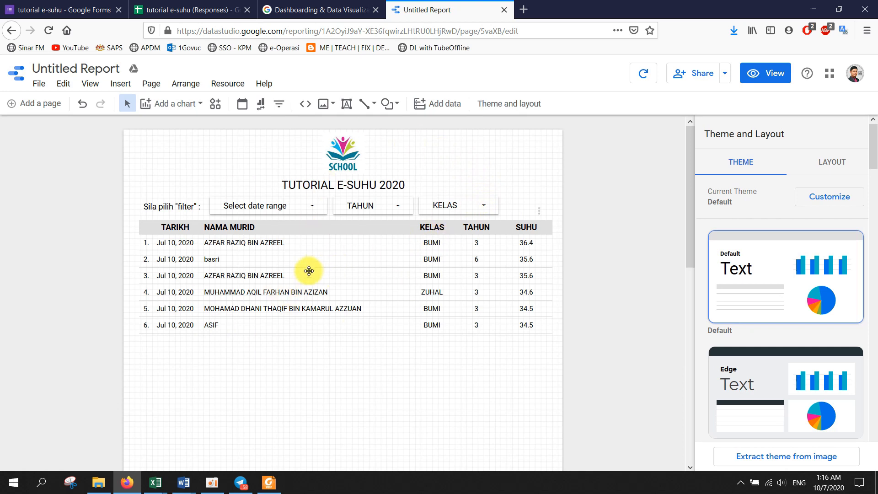
pyautogui.click(187, 10)
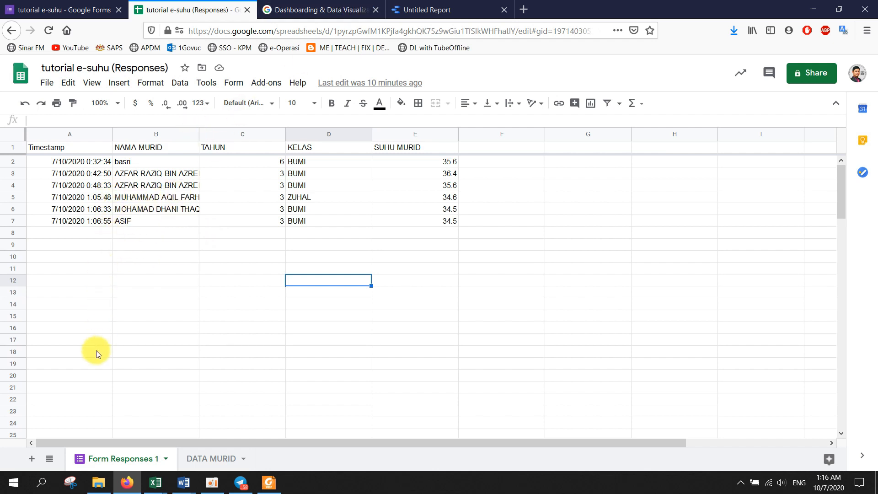
pyautogui.click(438, 11)
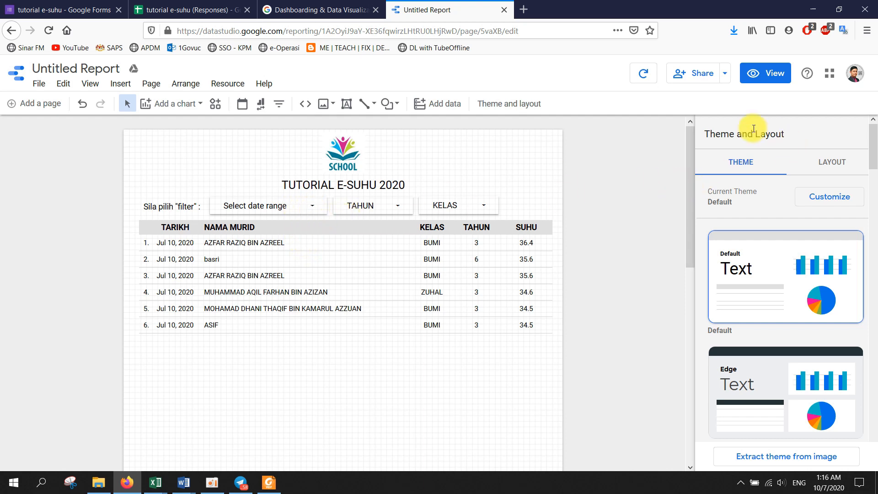
# - Set the date range control's default date range to Today, apply it, and check it in View mode
pyautogui.click(303, 206)
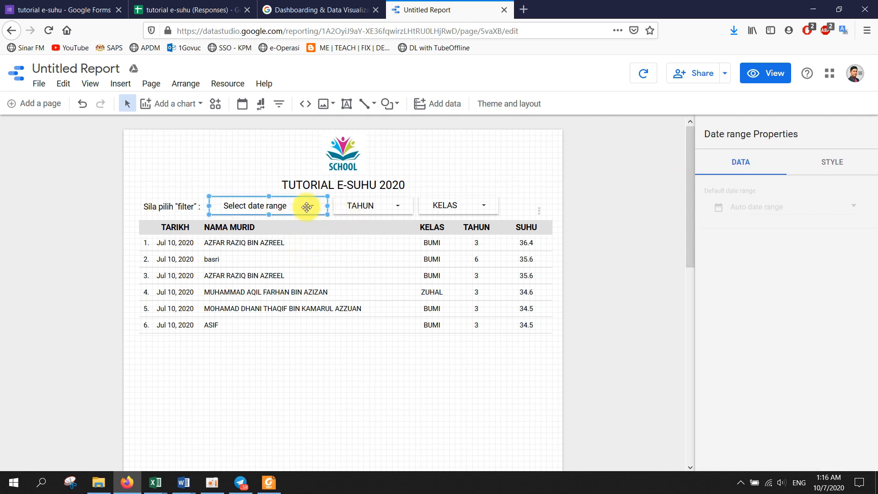
pyautogui.click(853, 208)
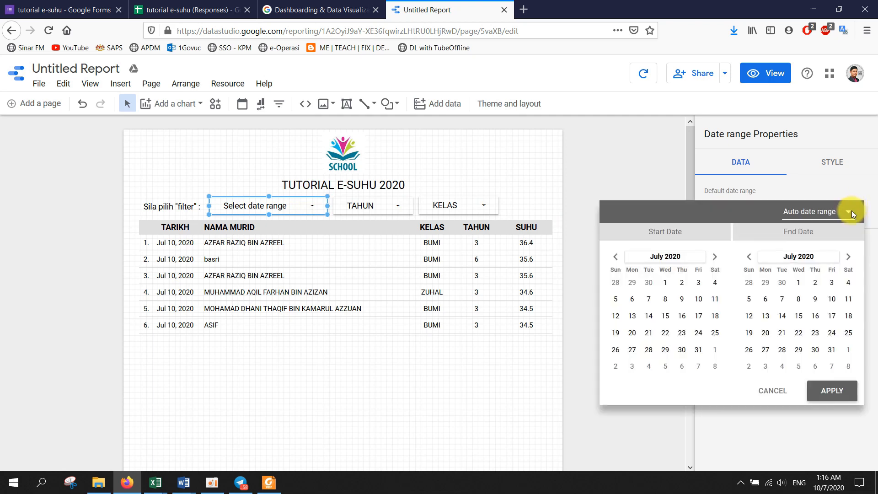
pyautogui.click(850, 212)
pyautogui.scroll(6, 795, 137)
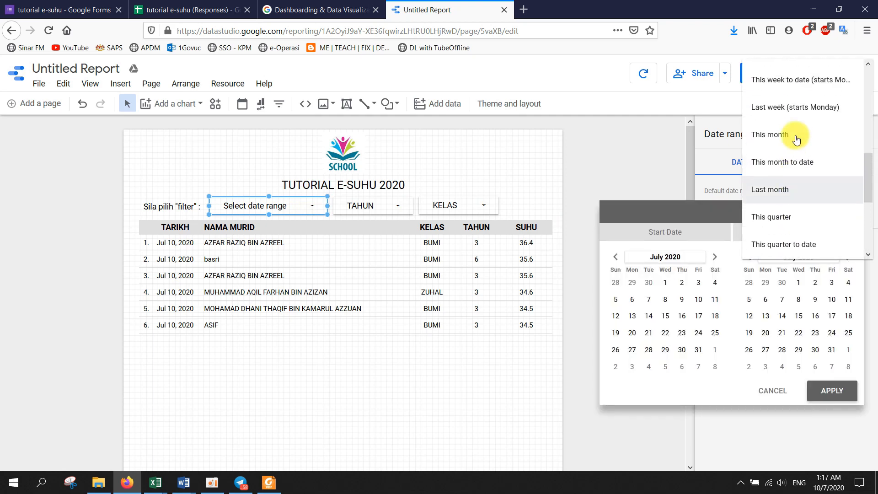
pyautogui.scroll(3, 796, 132)
pyautogui.click(780, 66)
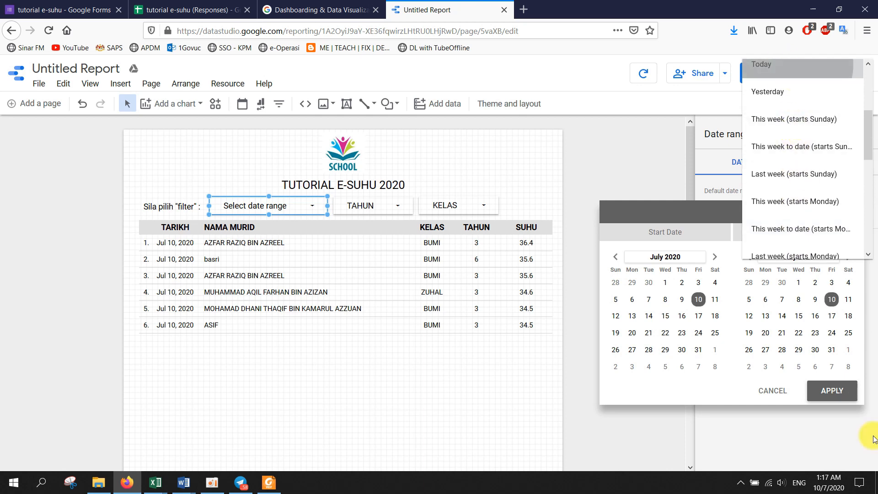
pyautogui.click(831, 390)
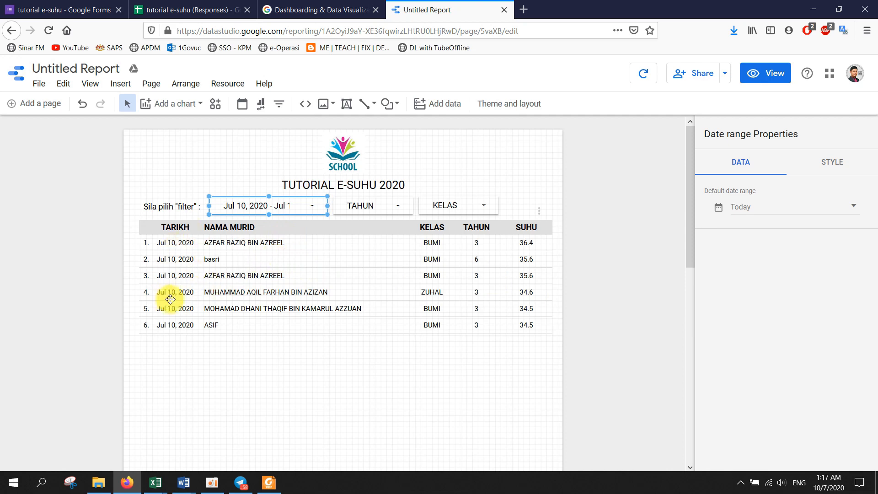
pyautogui.click(757, 73)
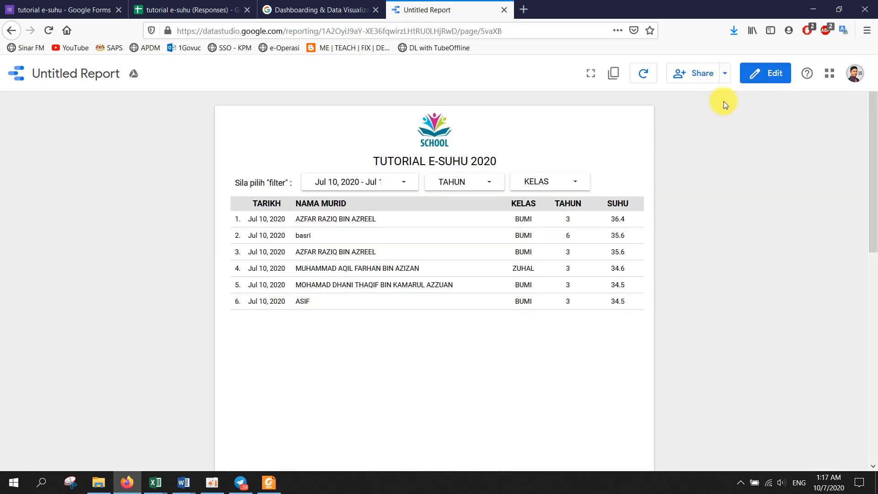
pyautogui.click(777, 80)
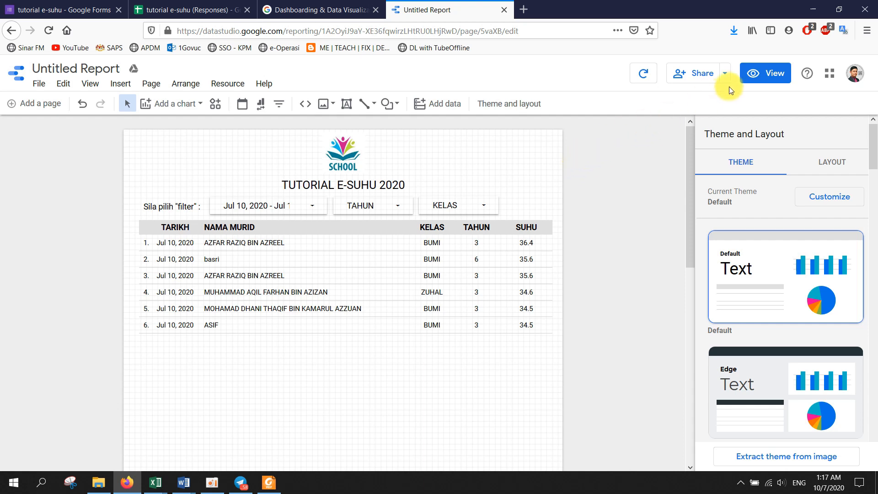
# - Share the report so anyone with the link can view it, and copy the link
pyautogui.click(725, 74)
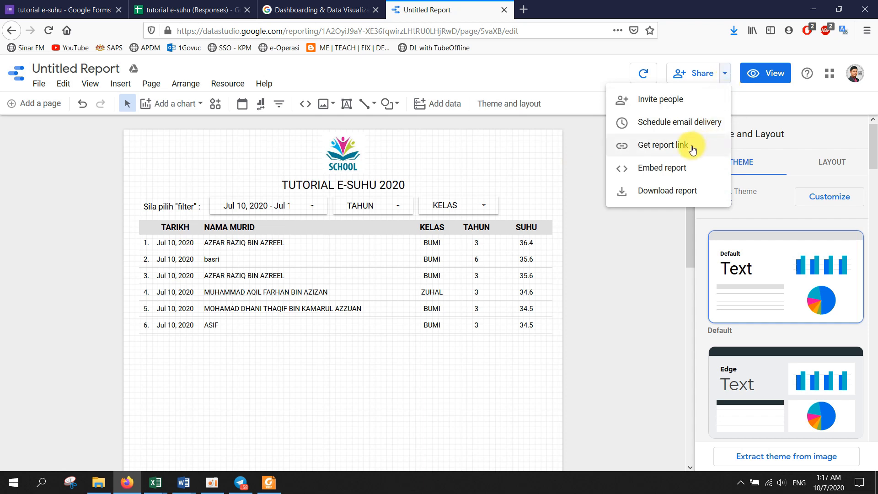
pyautogui.click(672, 147)
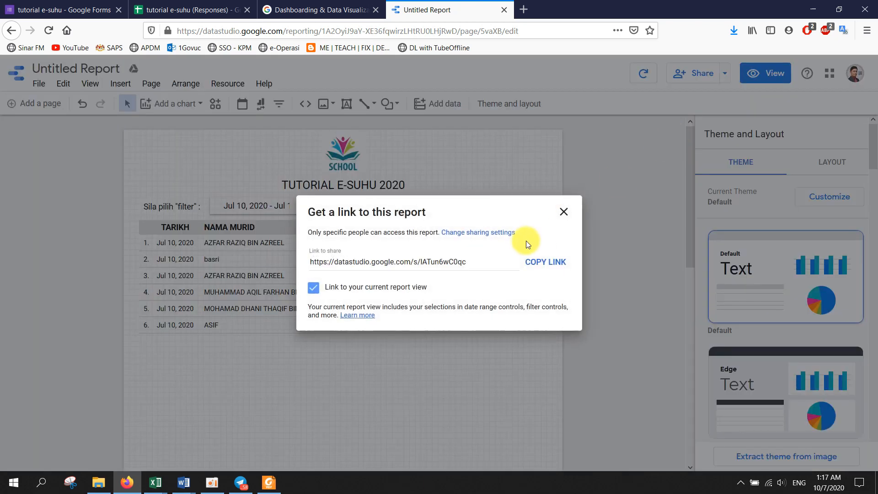
pyautogui.click(498, 233)
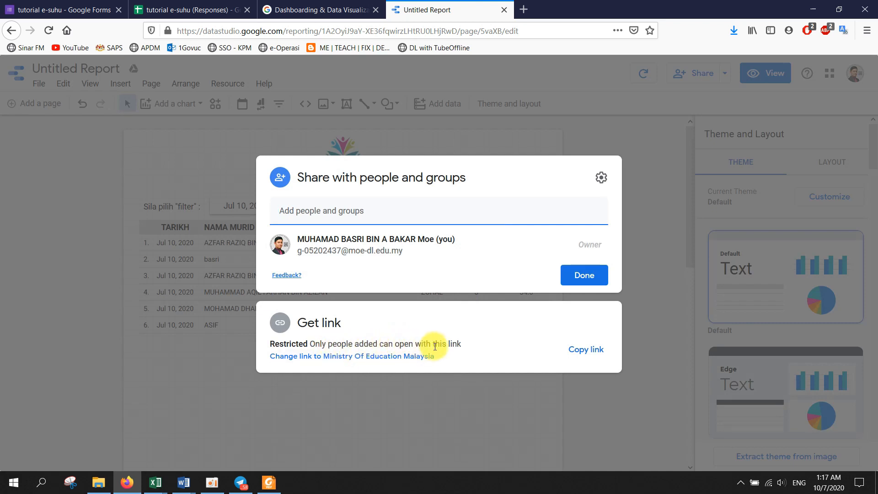
pyautogui.click(409, 348)
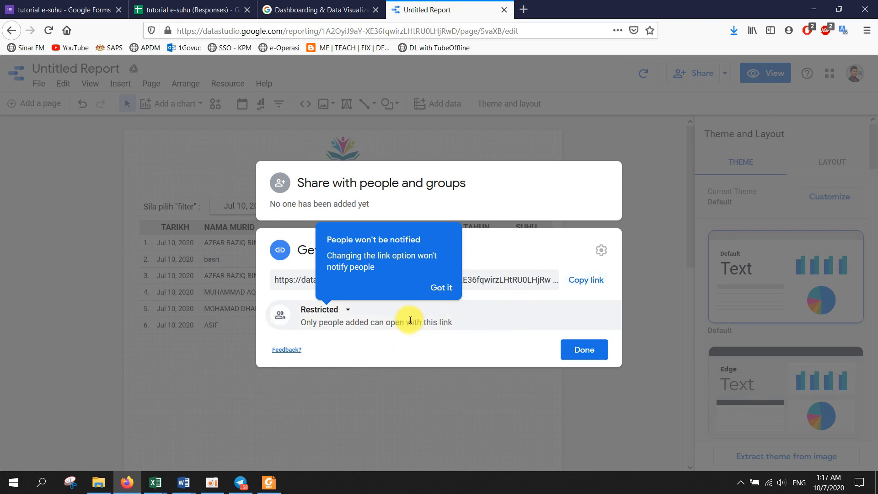
pyautogui.click(349, 310)
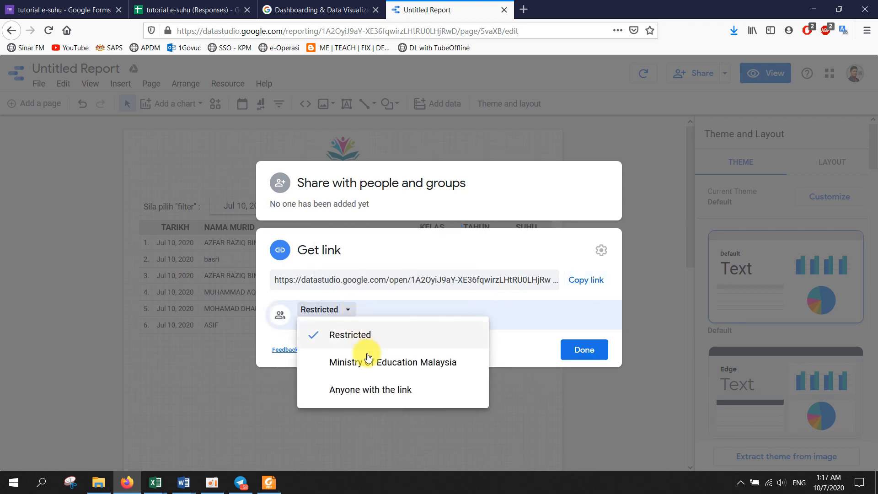
pyautogui.click(373, 389)
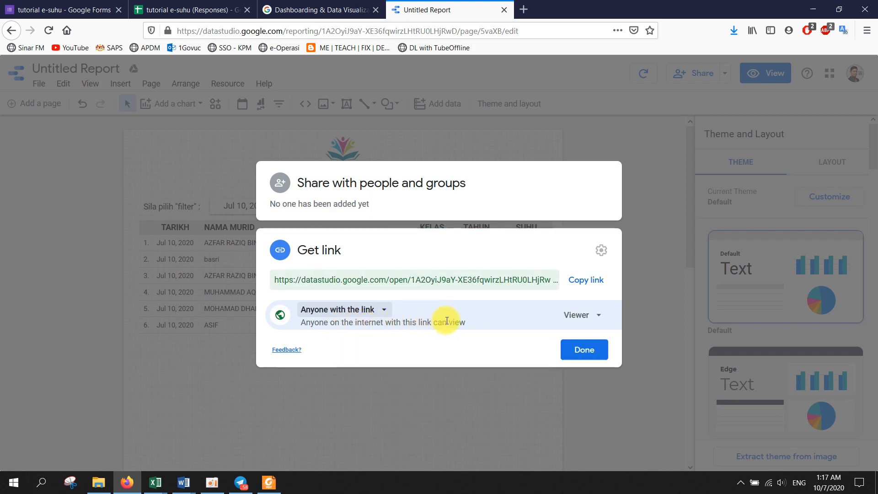
pyautogui.click(564, 315)
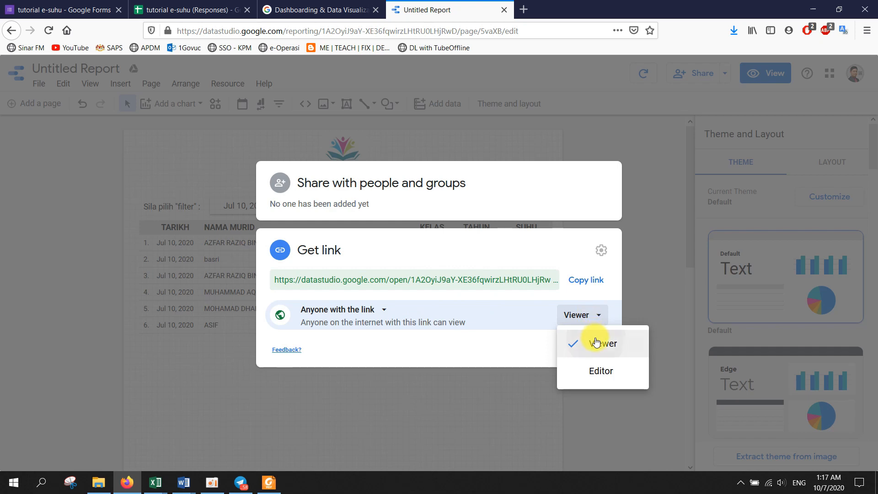
pyautogui.click(589, 337)
pyautogui.click(595, 281)
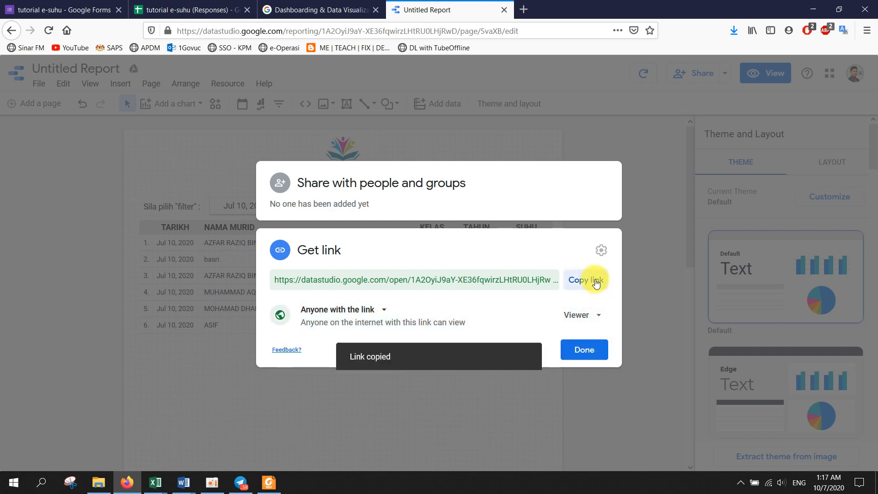
pyautogui.click(577, 353)
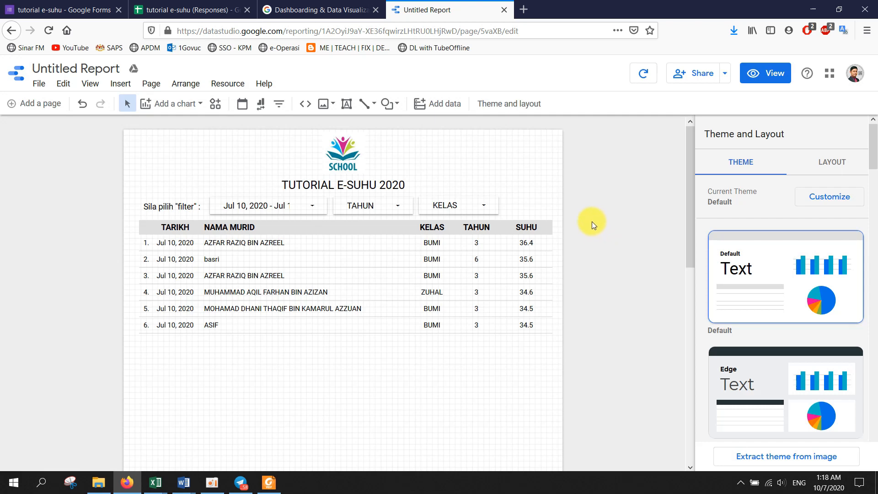
# - Load the copied report link in a new Firefox tab and look over the shared report
pyautogui.click(524, 10)
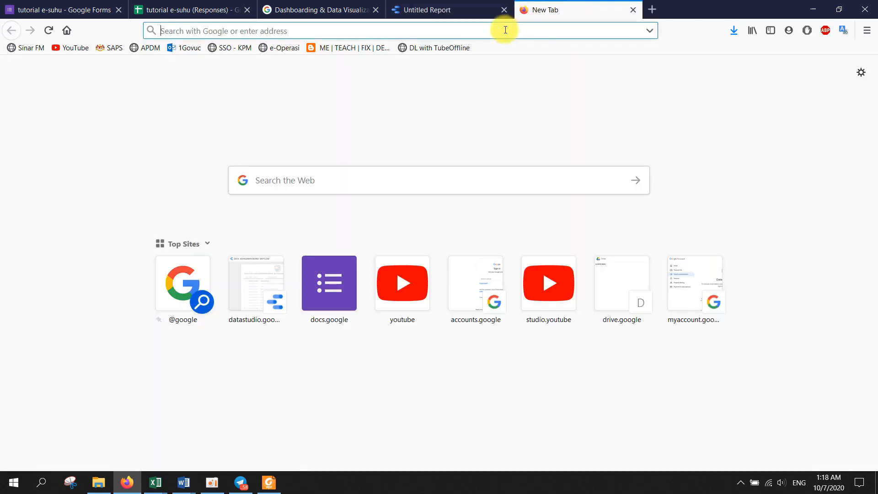
pyautogui.hotkey('ctrl', 'v')
pyautogui.press('Return')
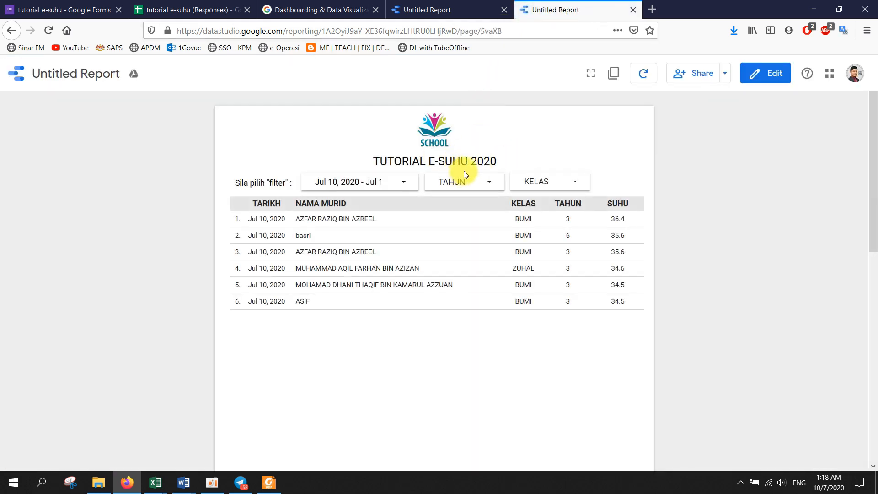
pyautogui.scroll(-3, 461, 173)
pyautogui.scroll(3, 462, 202)
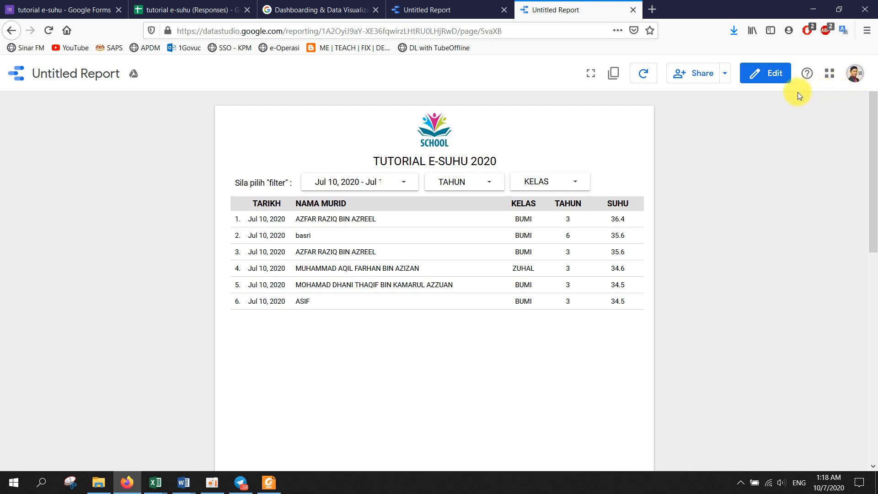
pyautogui.click(725, 75)
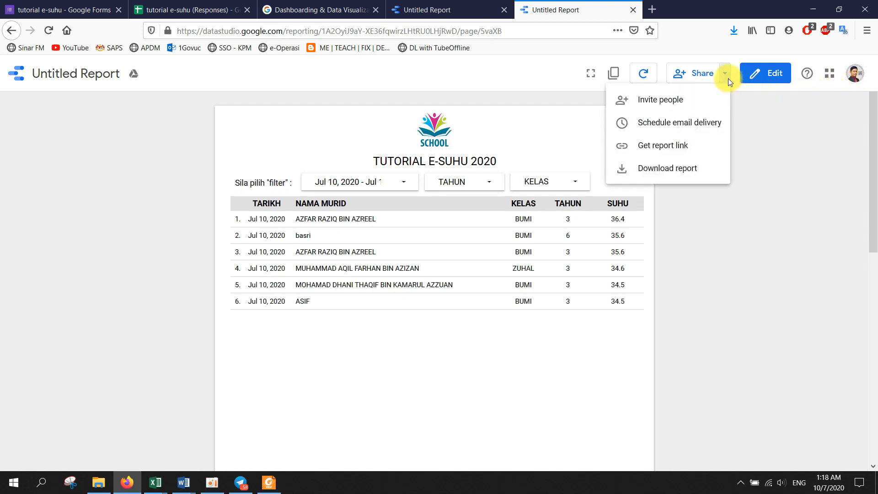
# - Download the report as a PDF with default options, save it to disk, and open File Explorer
pyautogui.click(677, 167)
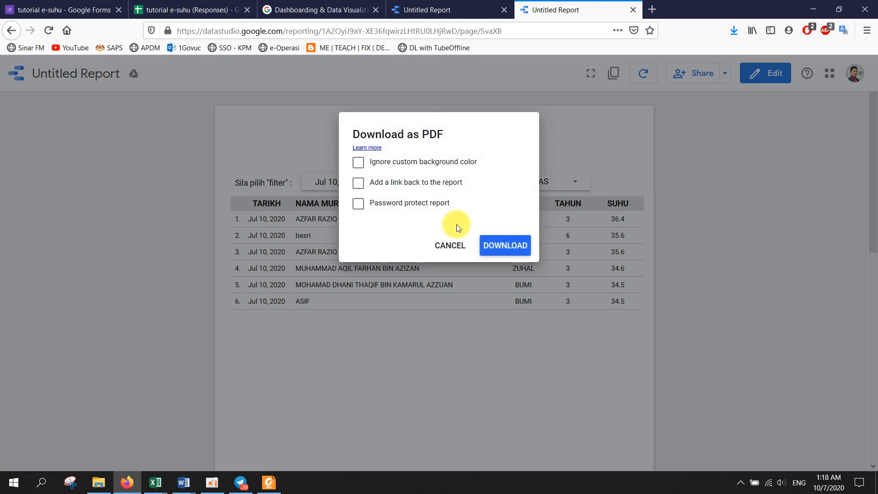
pyautogui.click(503, 246)
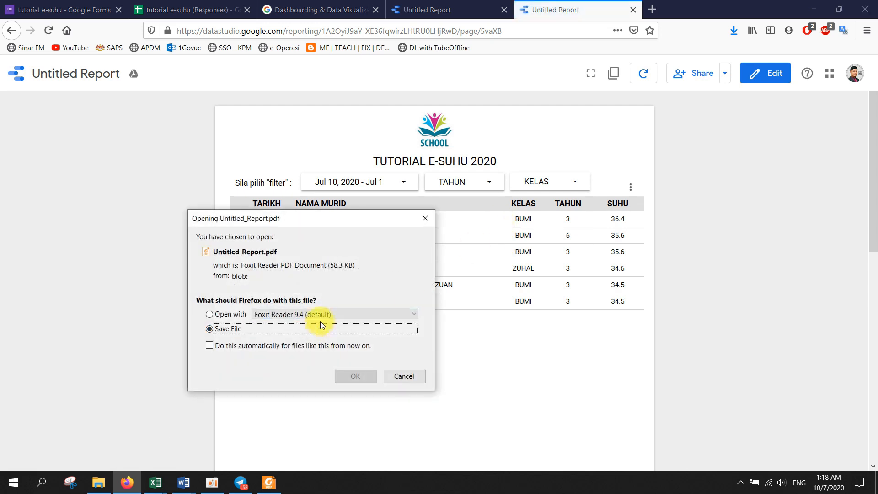
pyautogui.click(353, 372)
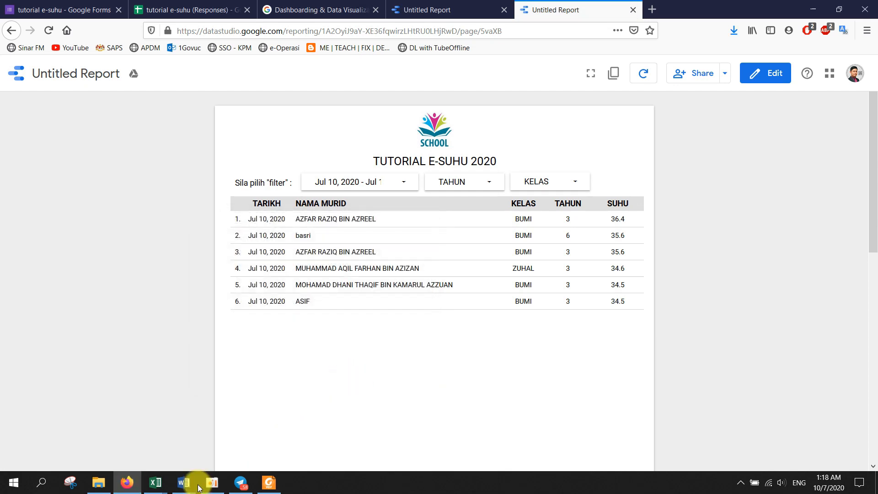
pyautogui.click(107, 484)
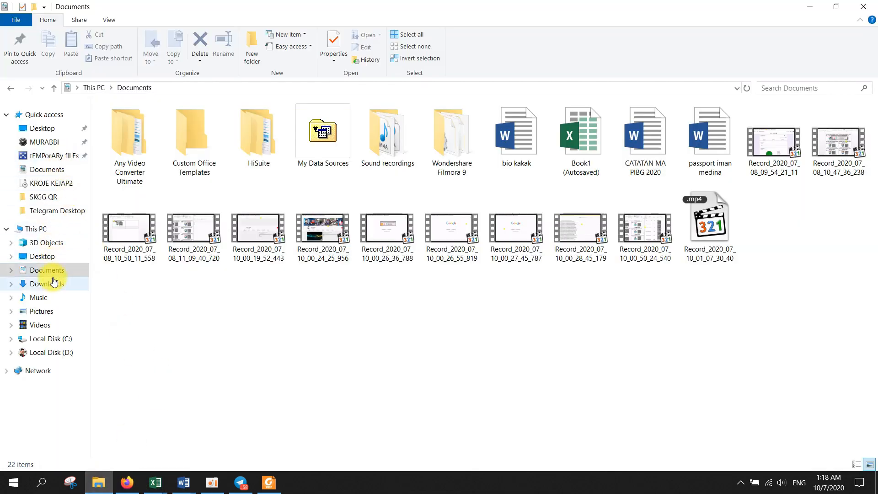
# - Open Untitled_Report.pdf from Downloads in Foxit Reader, check it, close it, and return to Firefox
pyautogui.click(62, 289)
pyautogui.doubleClick(583, 132)
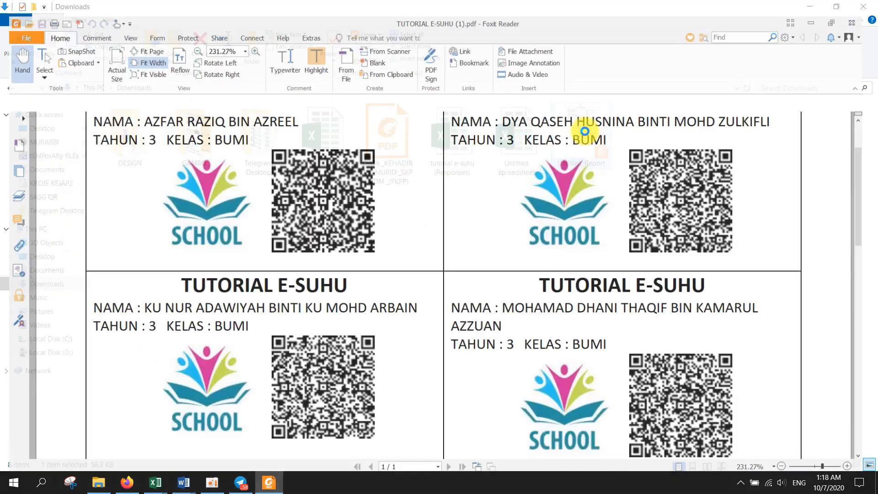
pyautogui.scroll(-3, 480, 226)
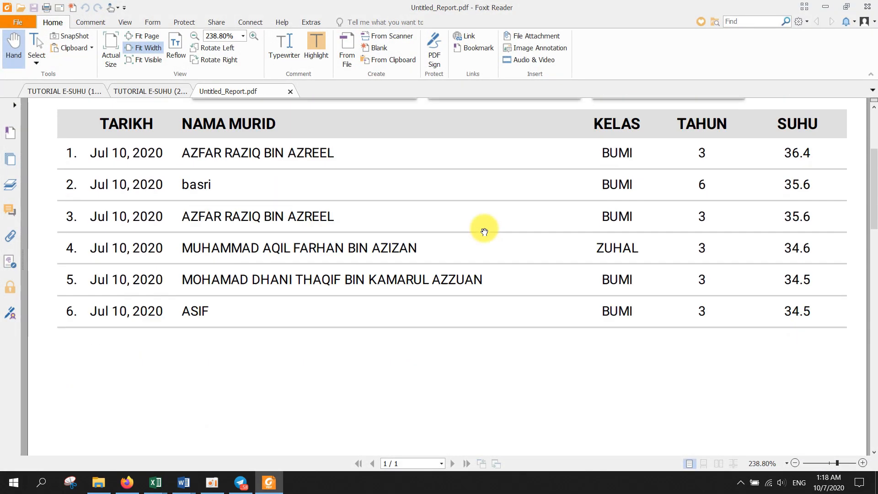
pyautogui.scroll(3, 482, 230)
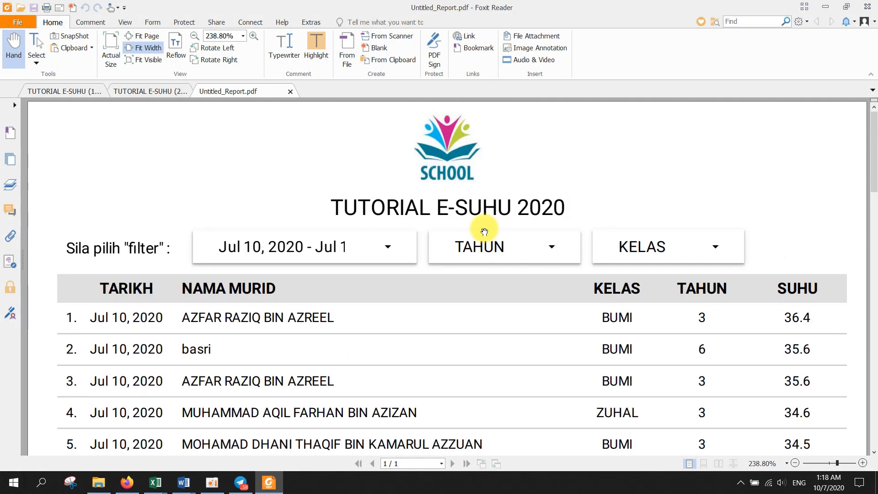
pyautogui.click(872, 7)
pyautogui.click(433, 248)
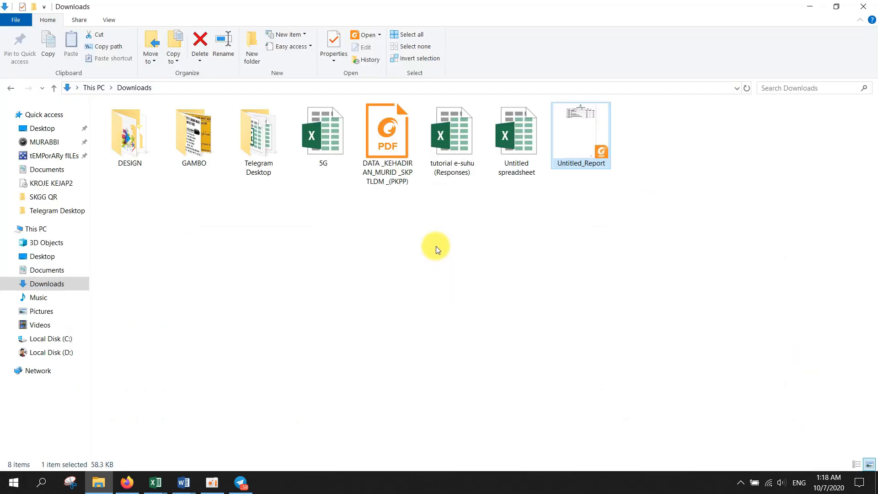
pyautogui.click(128, 482)
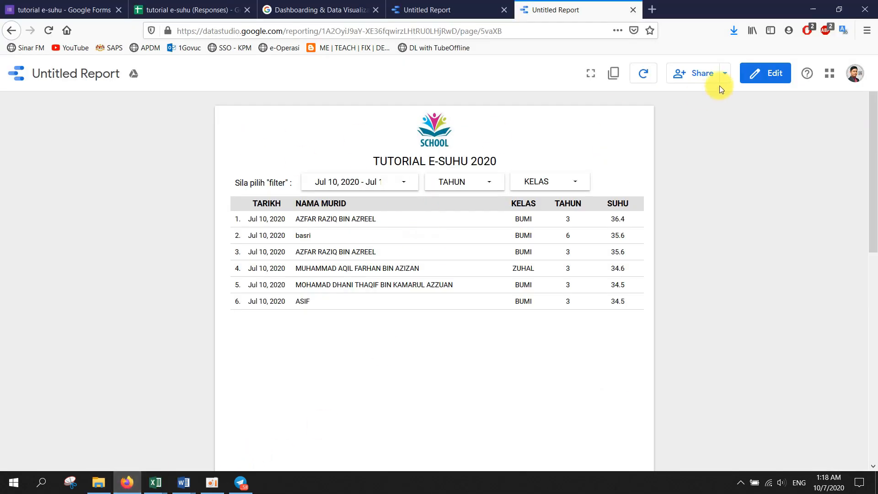
# - In edit mode, replace the 'Untitled Report' title with 'E-SUHU'
pyautogui.click(761, 73)
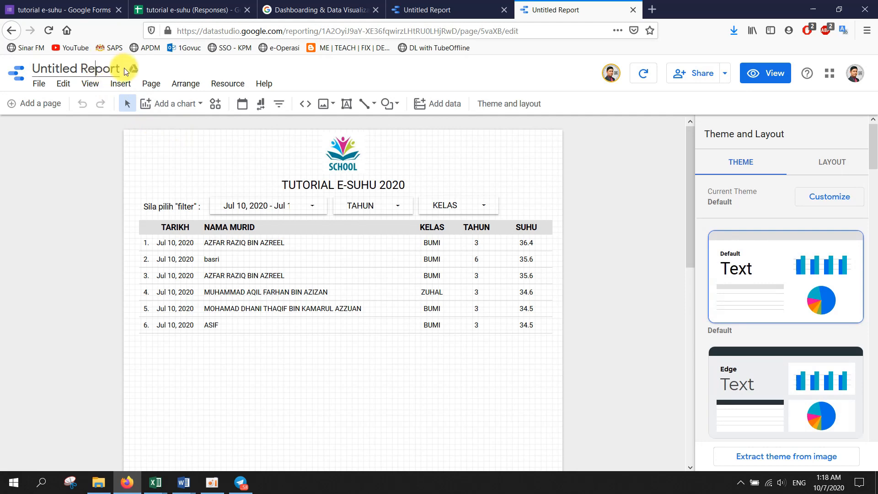
pyautogui.moveTo(126, 68); pyautogui.dragTo(33, 72)
pyautogui.write('E')
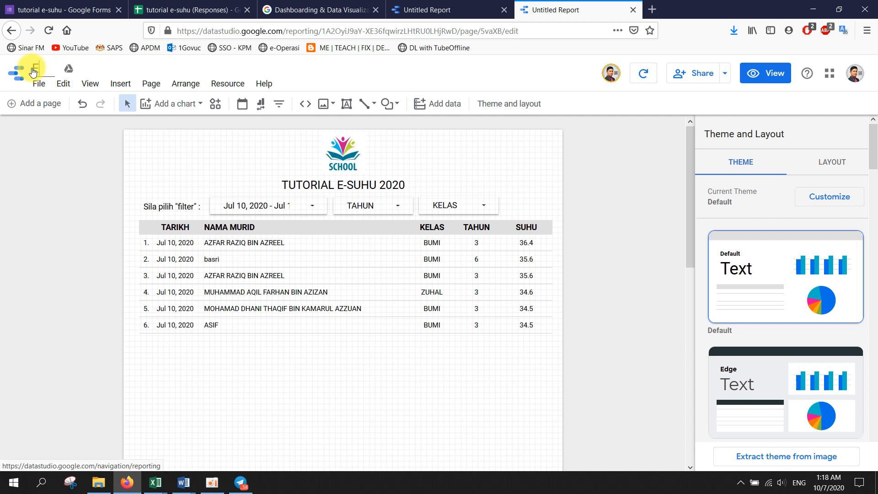
pyautogui.write('SUHU')
pyautogui.write('-')
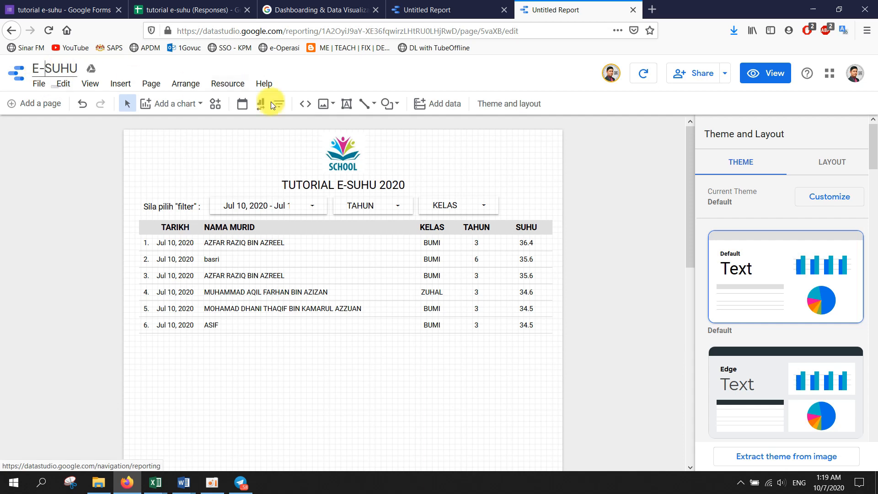
pyautogui.click(462, 139)
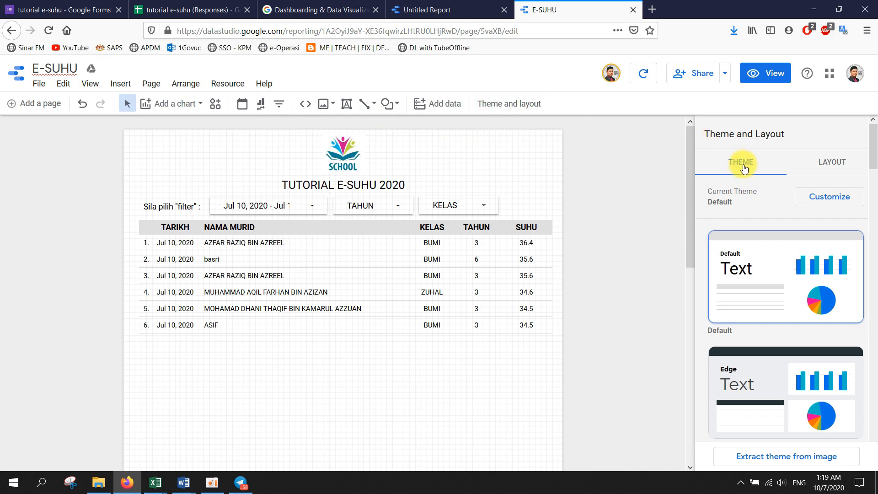
# - Try the Edge and Insight themes, then settle on the dark Constellation theme
pyautogui.scroll(-3, 732, 274)
pyautogui.click(763, 273)
pyautogui.scroll(-3, 764, 273)
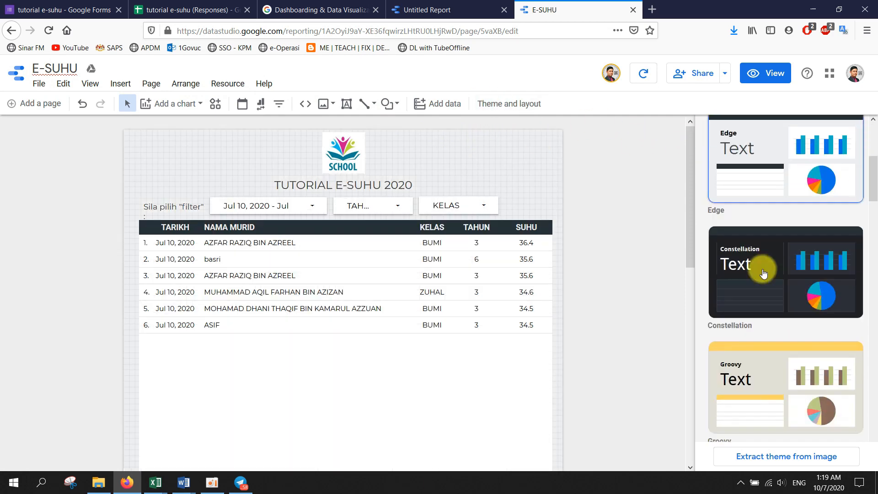
pyautogui.click(761, 261)
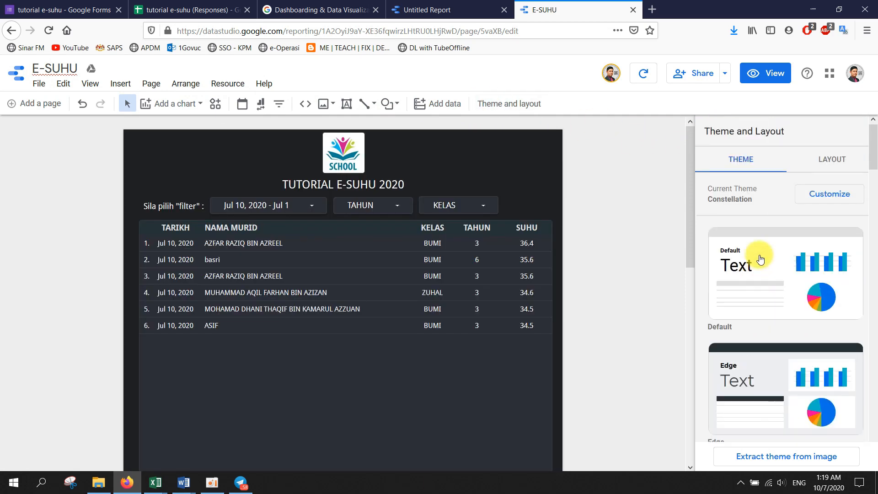
pyautogui.scroll(-10, 758, 255)
pyautogui.click(761, 242)
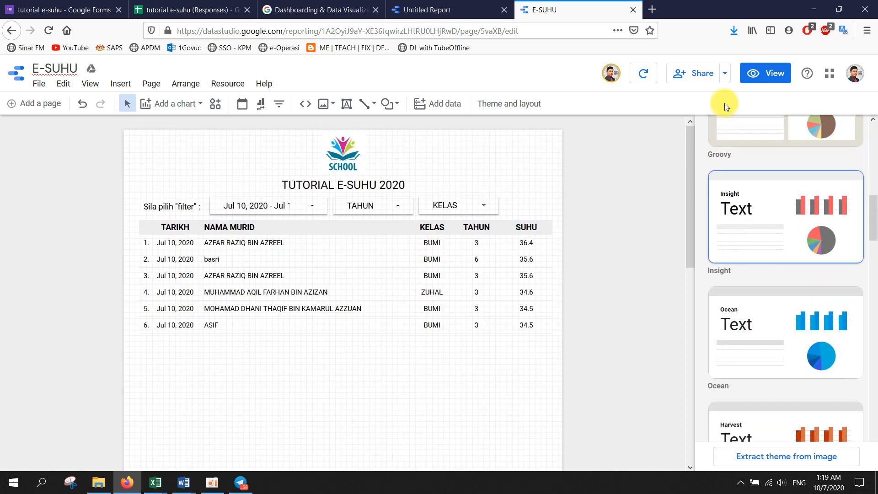
pyautogui.scroll(3, 774, 354)
pyautogui.click(771, 192)
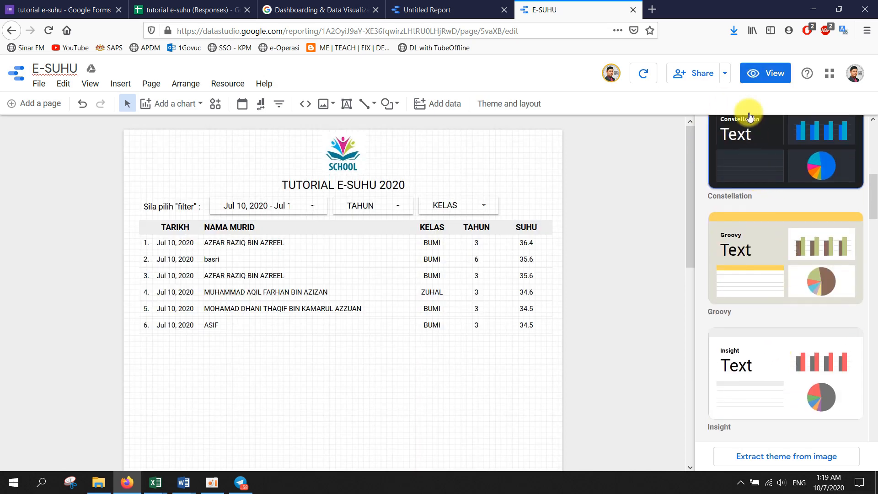
# - Preview the Constellation-themed report in View mode, then return to editing
pyautogui.click(756, 73)
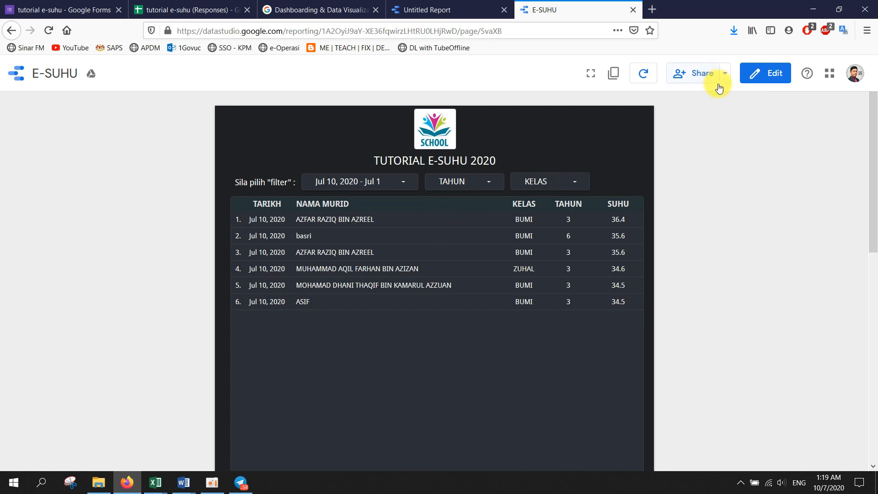
pyautogui.click(765, 73)
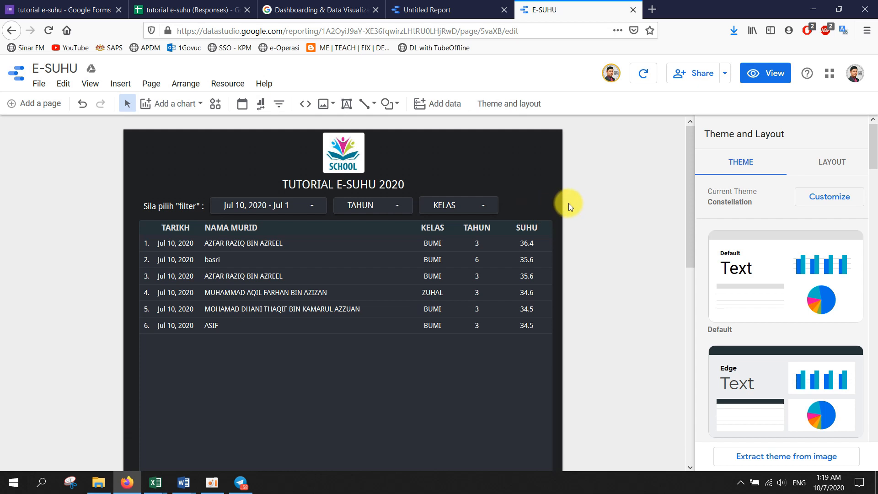
pyautogui.scroll(-3, 568, 203)
pyautogui.scroll(3, 569, 203)
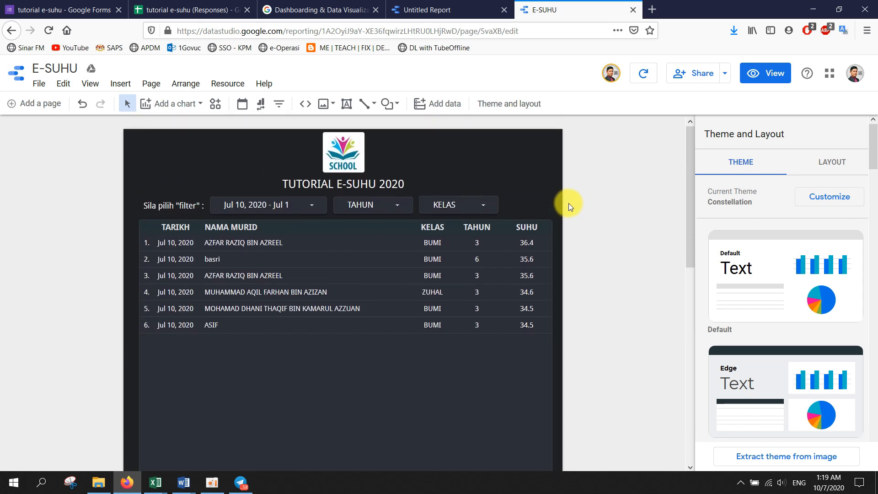